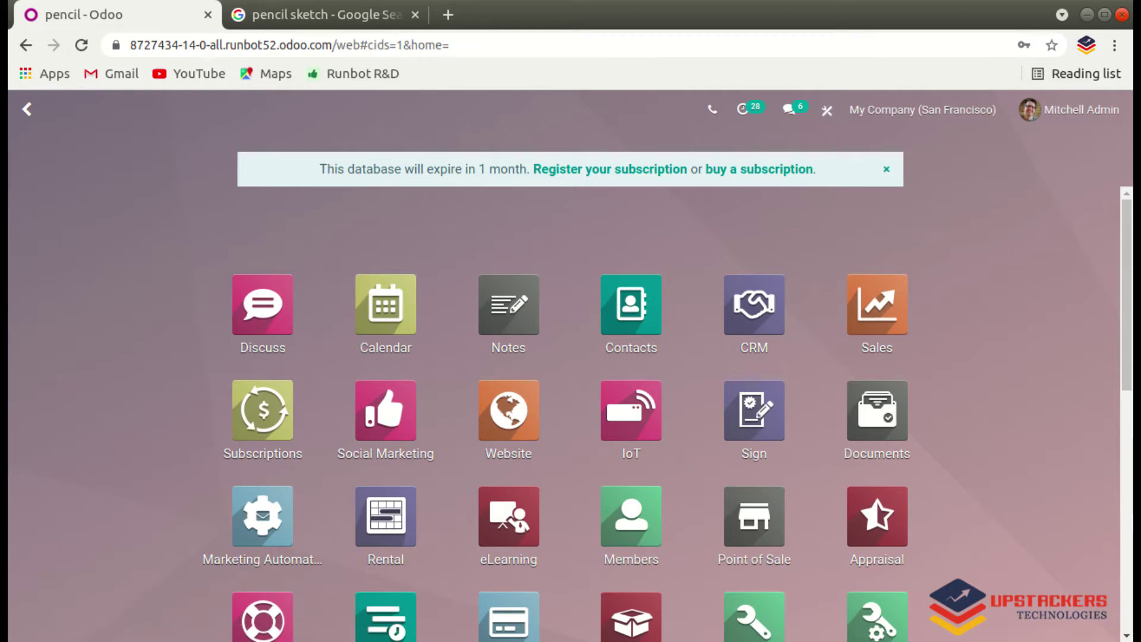
Search the Sales products for "pen" and open the Pen product's record.
{"action": "left_click", "coordinate": [877, 305]}
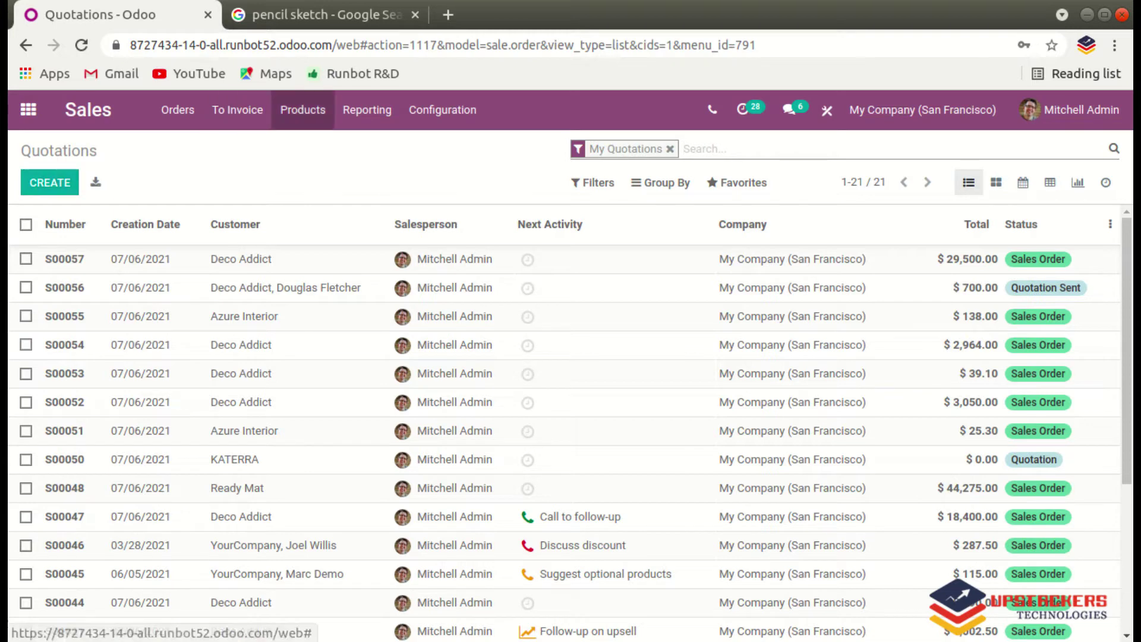
{"action": "left_click", "coordinate": [303, 110]}
{"action": "left_click", "coordinate": [311, 145]}
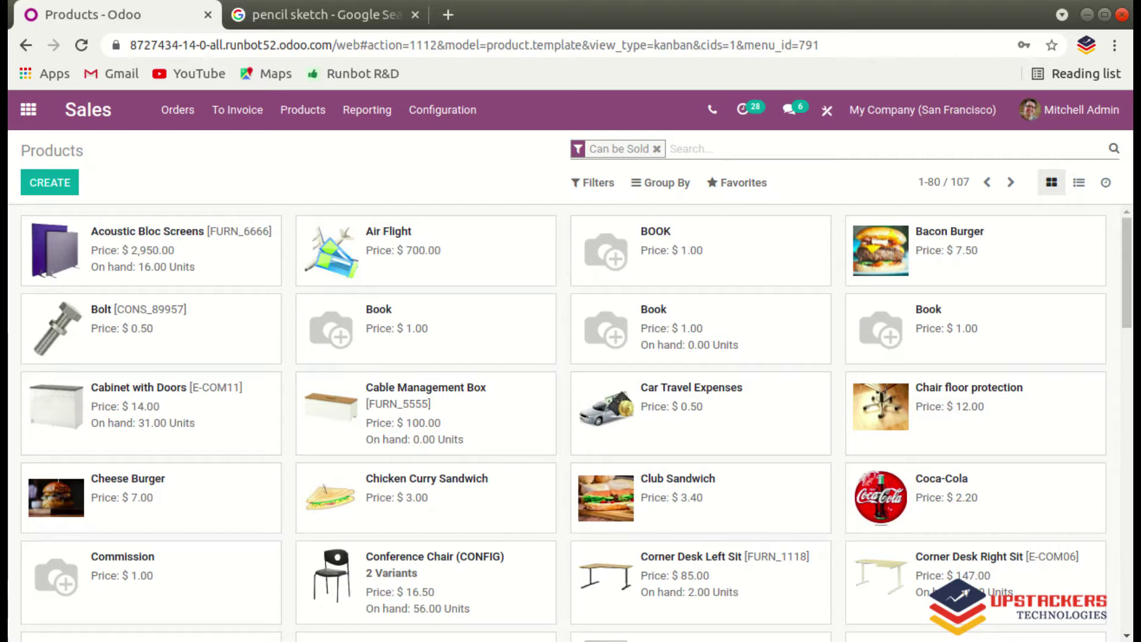
{"action": "type", "text": "pe"}
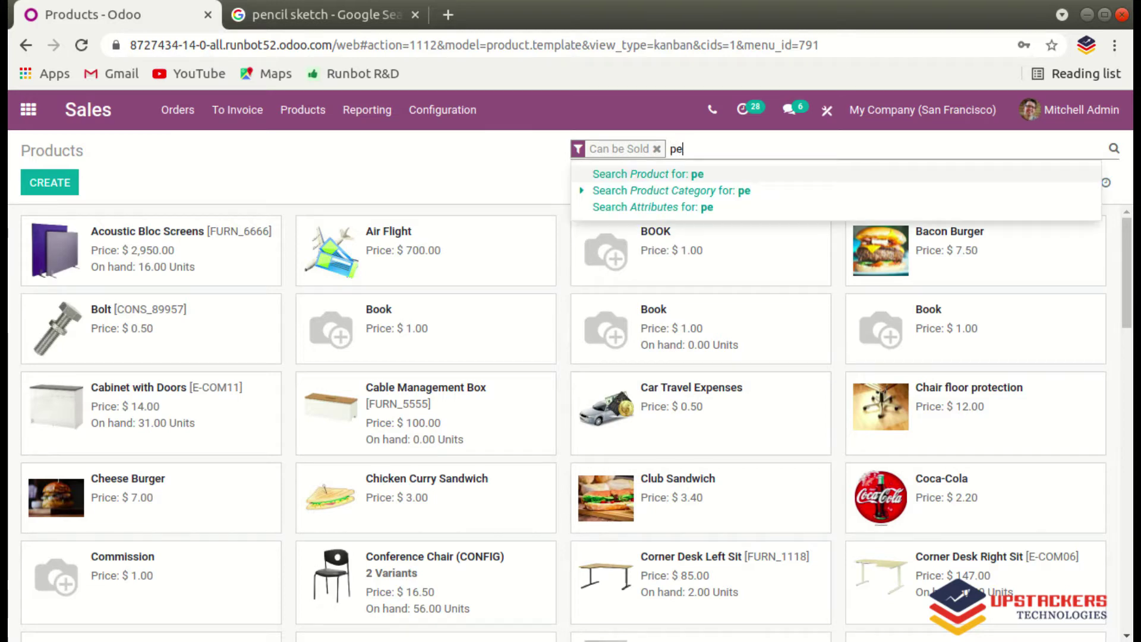
{"action": "type", "text": "n"}
{"action": "key", "text": "Return"}
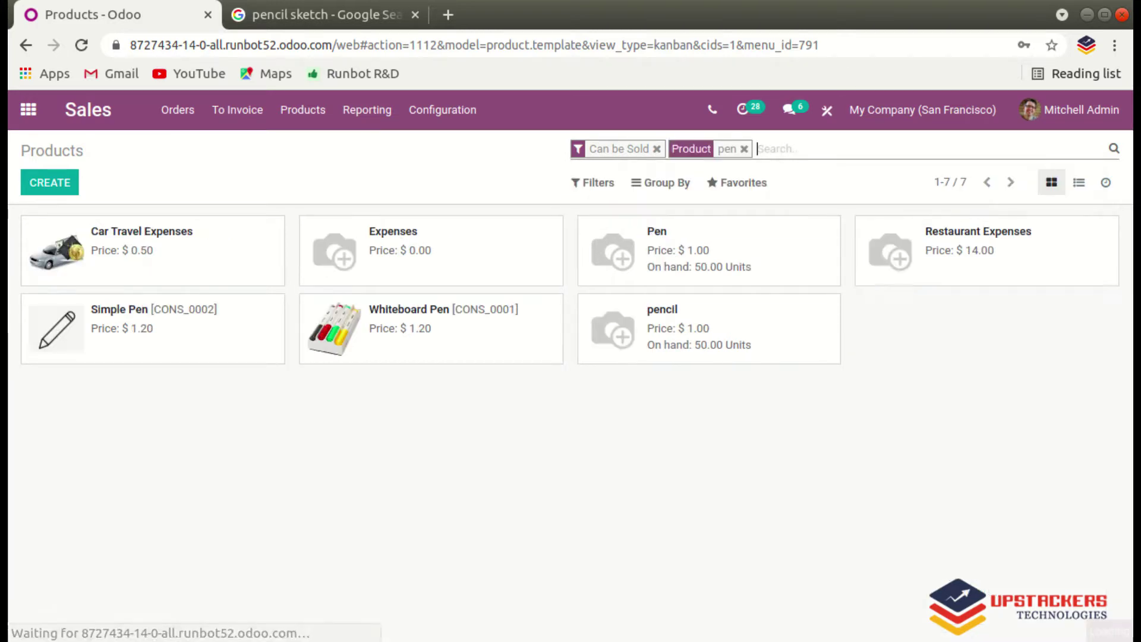
{"action": "left_click", "coordinate": [707, 250]}
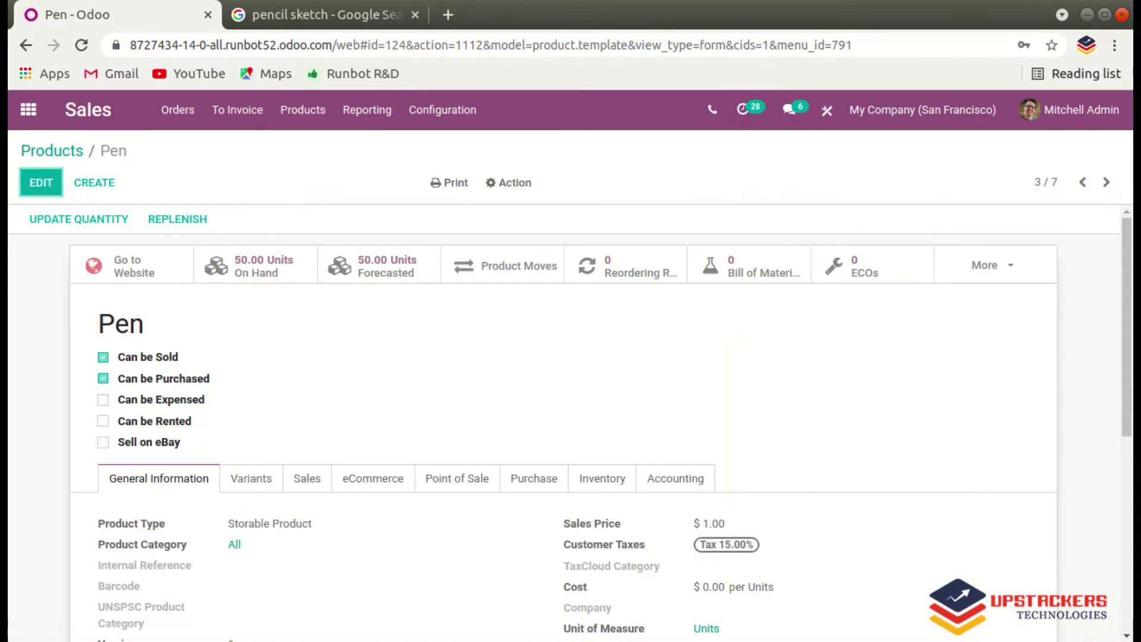
Open the Pen product's inventory settings for editing, down to the packaging section.
{"action": "scroll", "coordinate": [571, 416], "scroll_direction": "down", "scroll_amount": 1}
{"action": "left_click", "coordinate": [602, 432]}
{"action": "scroll", "coordinate": [602, 432], "scroll_direction": "down", "scroll_amount": 4}
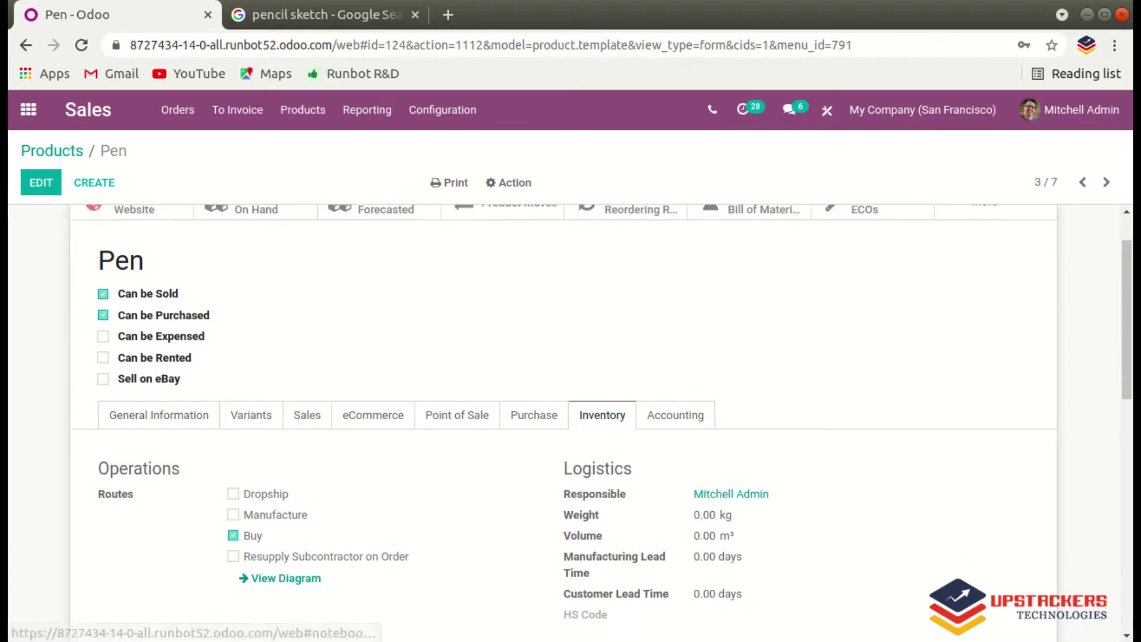
{"action": "scroll", "coordinate": [571, 416], "scroll_direction": "down", "scroll_amount": 2}
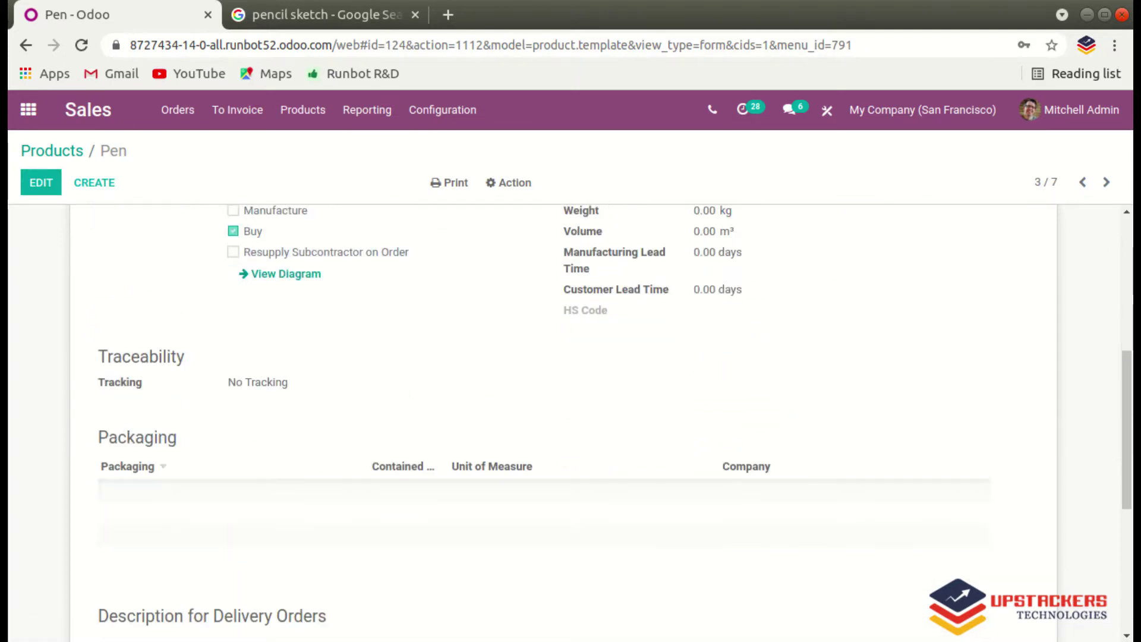
{"action": "key", "text": "alt+a"}
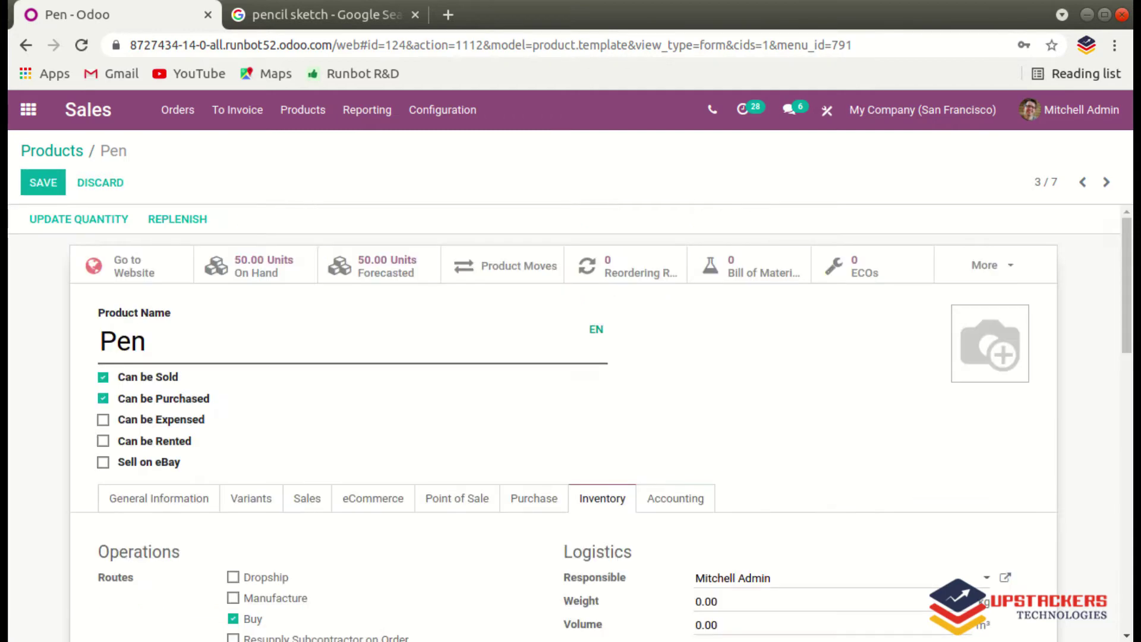
{"action": "scroll", "coordinate": [570, 416], "scroll_direction": "down", "scroll_amount": 8}
{"action": "scroll", "coordinate": [571, 416], "scroll_direction": "down", "scroll_amount": 2}
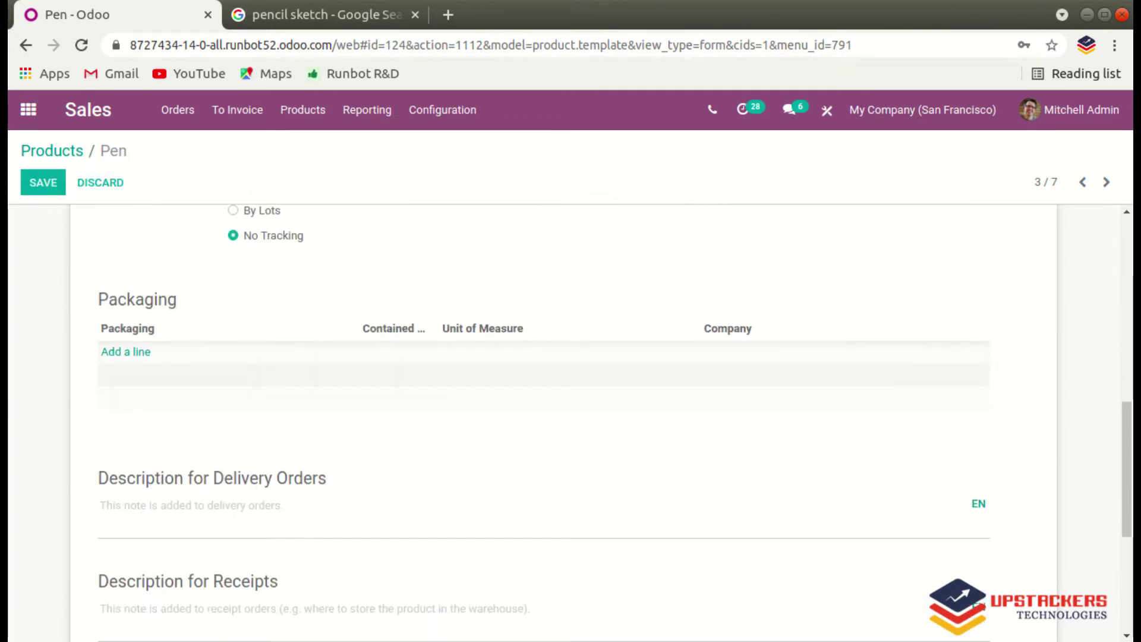
Add a packaging named "bunch of 10" with a contained quantity of 10 to the Pen product.
{"action": "left_click", "coordinate": [125, 351]}
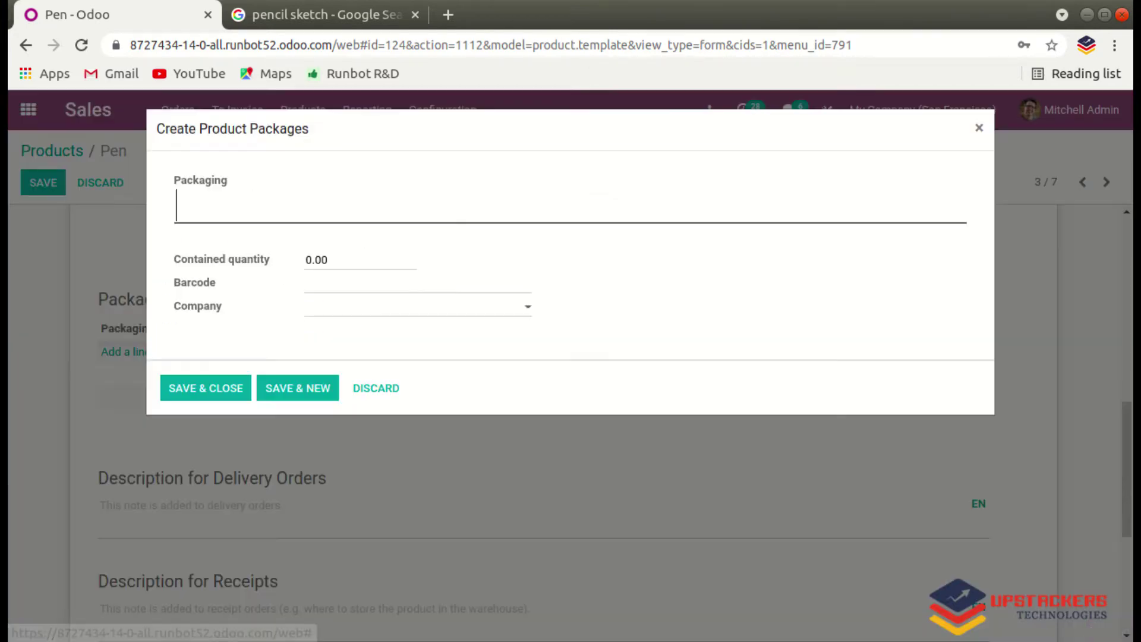
{"action": "type", "text": "bunch"}
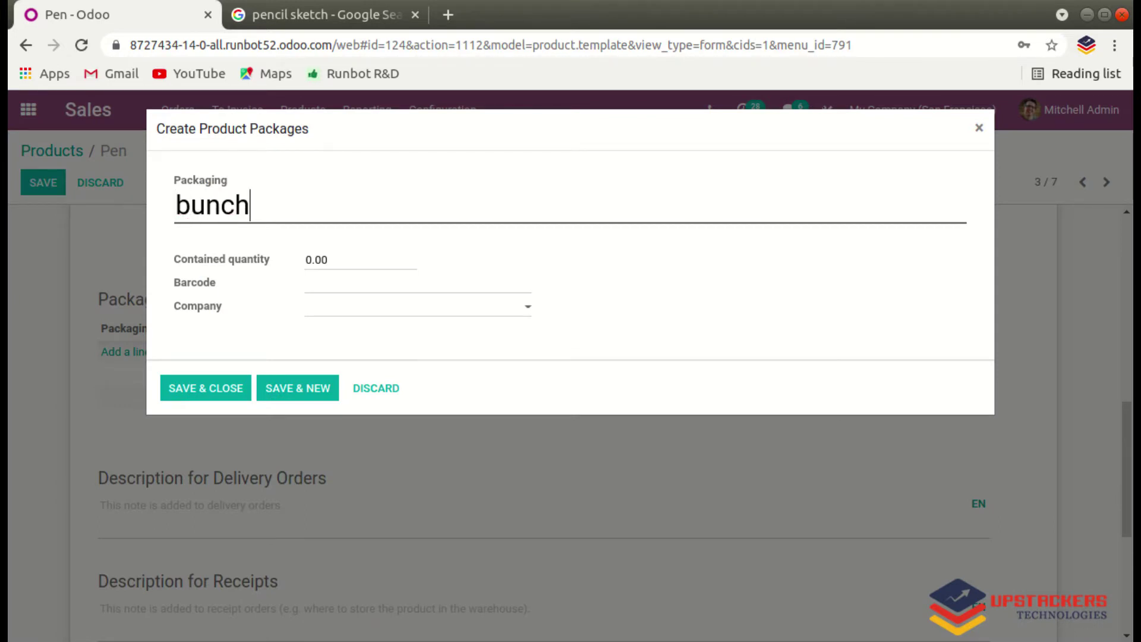
{"action": "type", "text": " of 10"}
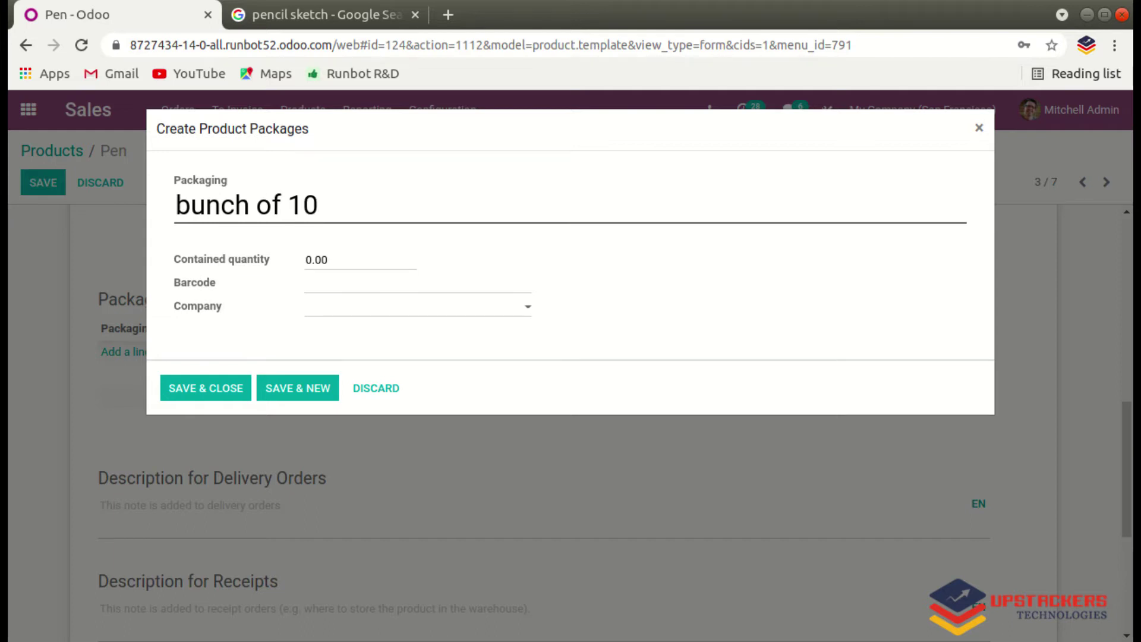
{"action": "left_click", "coordinate": [328, 260]}
{"action": "key", "text": "BackSpace"}
{"action": "key", "text": "BackSpace"}
{"action": "key", "text": "BackSpace"}
{"action": "key", "text": "BackSpace"}
{"action": "type", "text": "10"}
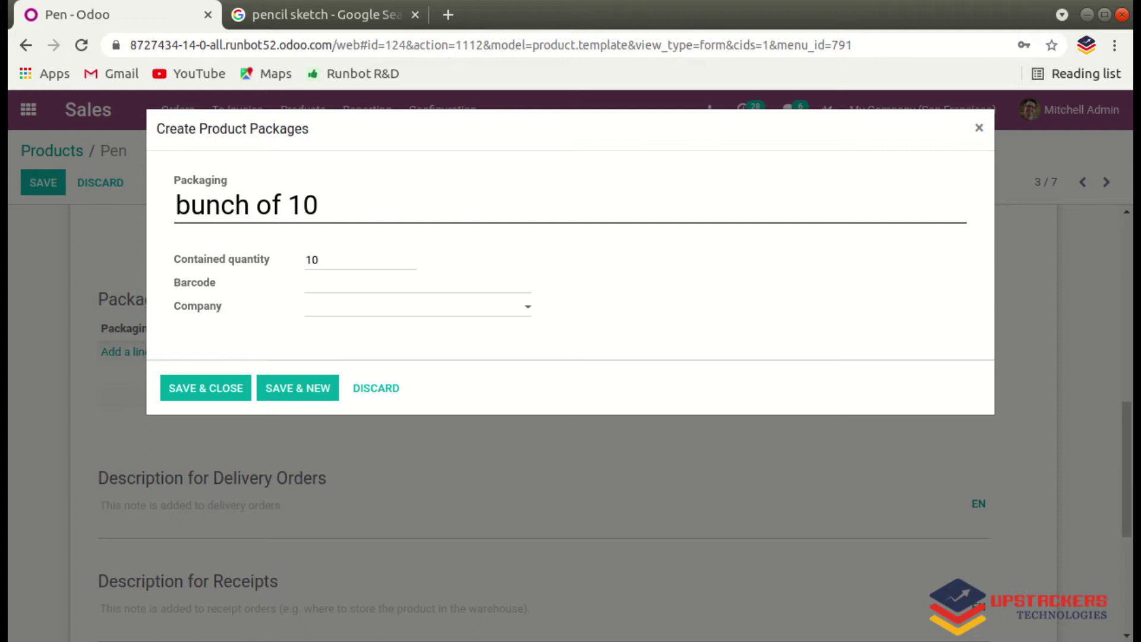
{"action": "left_click", "coordinate": [416, 307]}
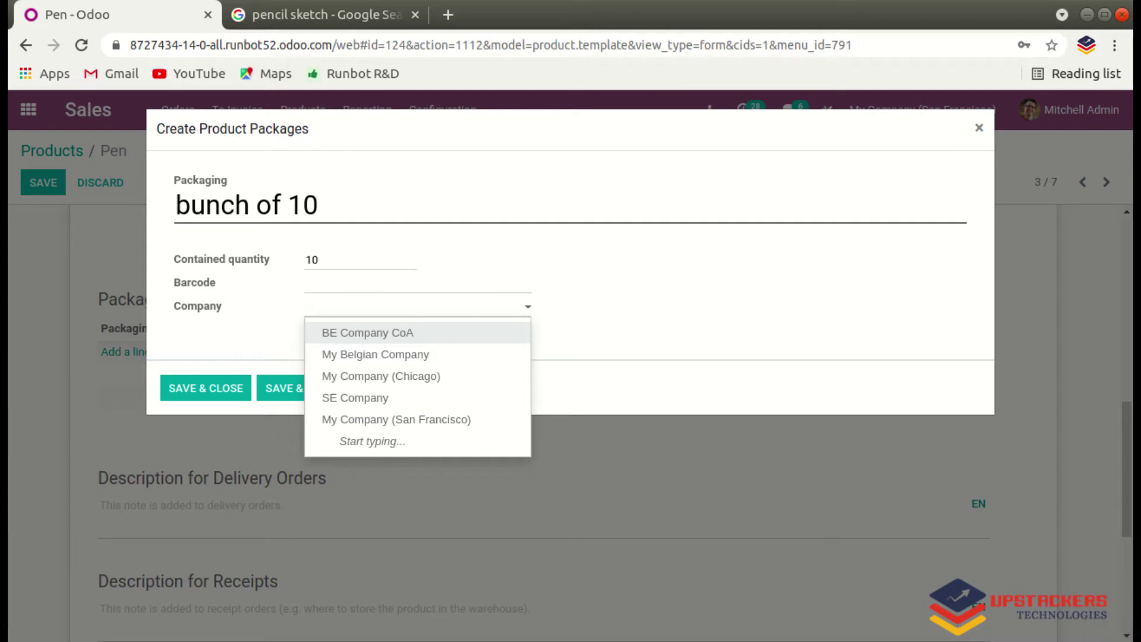
{"action": "left_click", "coordinate": [416, 306]}
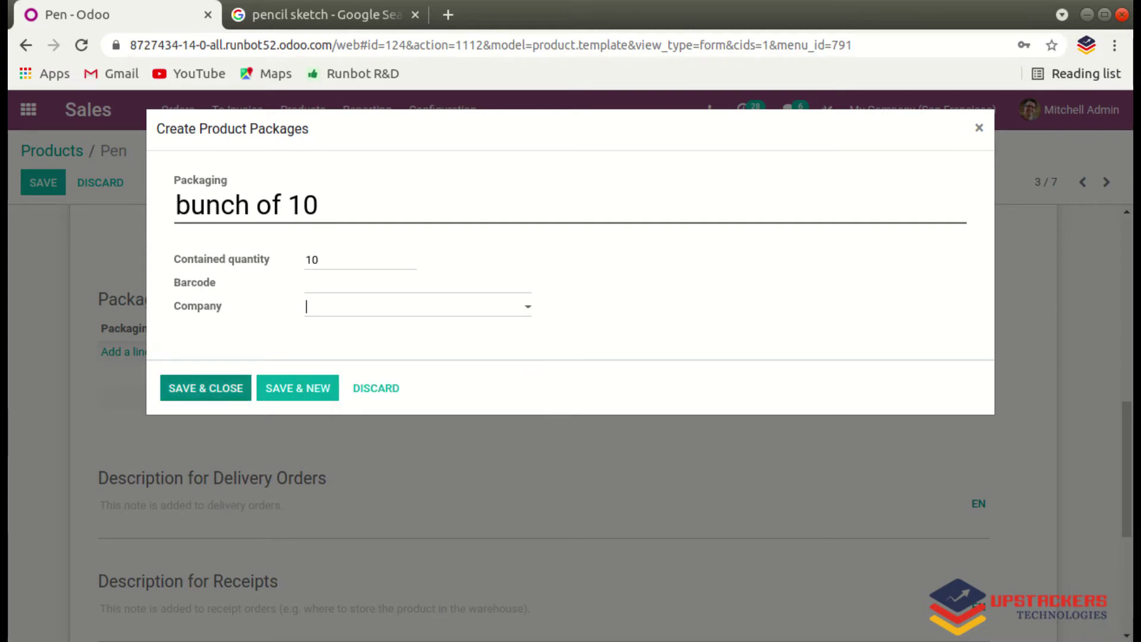
{"action": "left_click", "coordinate": [205, 387]}
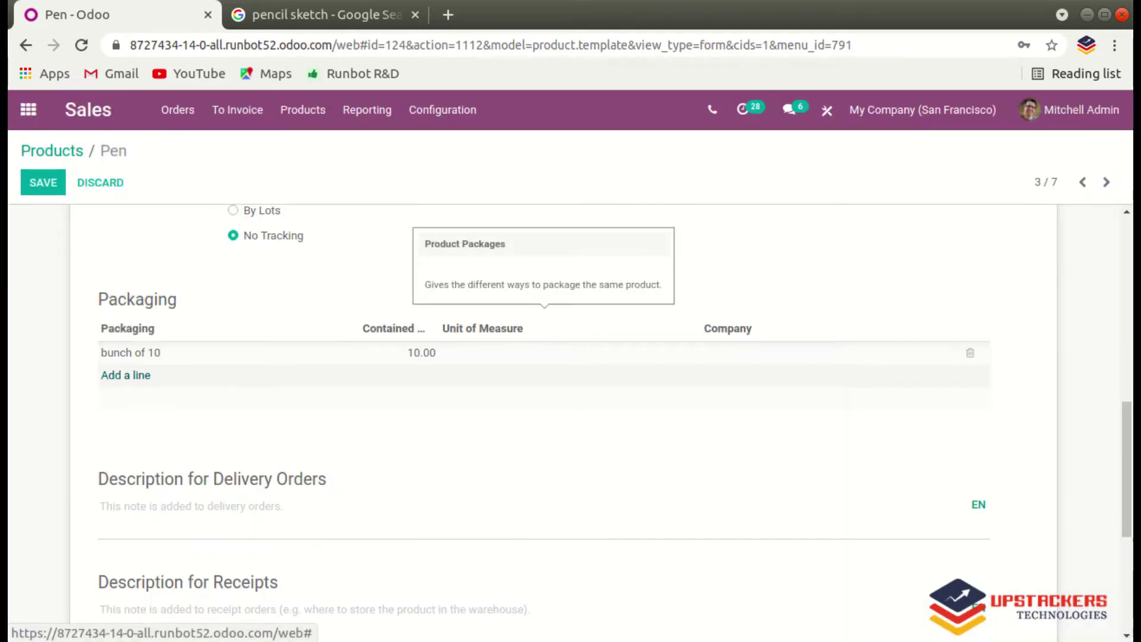
Add a second packaging named "bunch of 5" with a contained quantity of 5 and save the Pen product.
{"action": "left_click", "coordinate": [125, 375]}
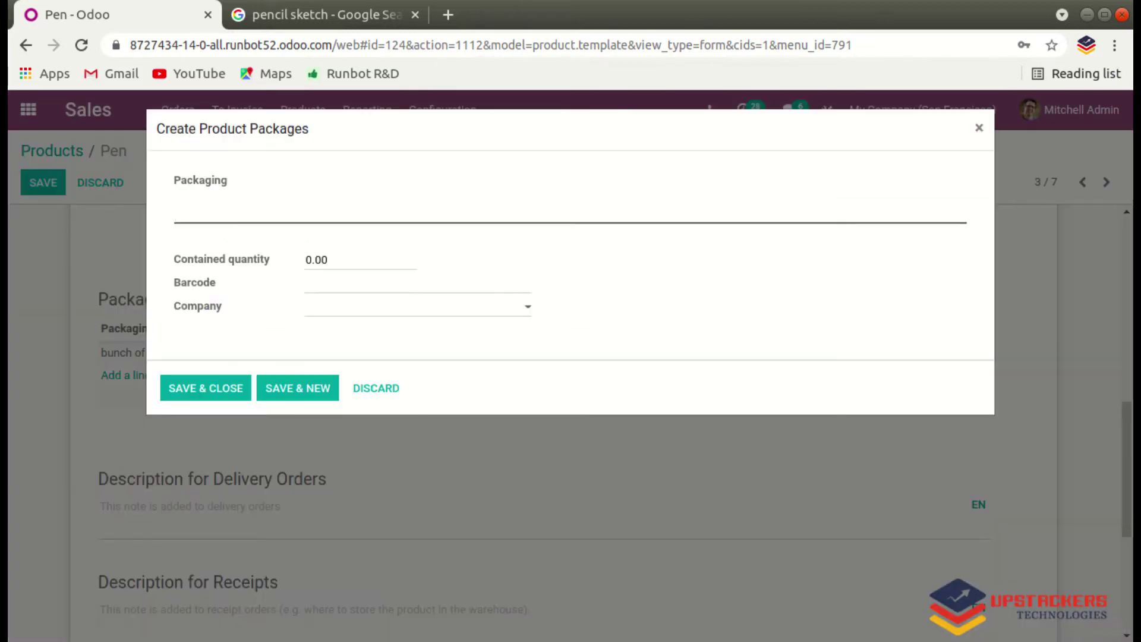
{"action": "type", "text": "bunch "}
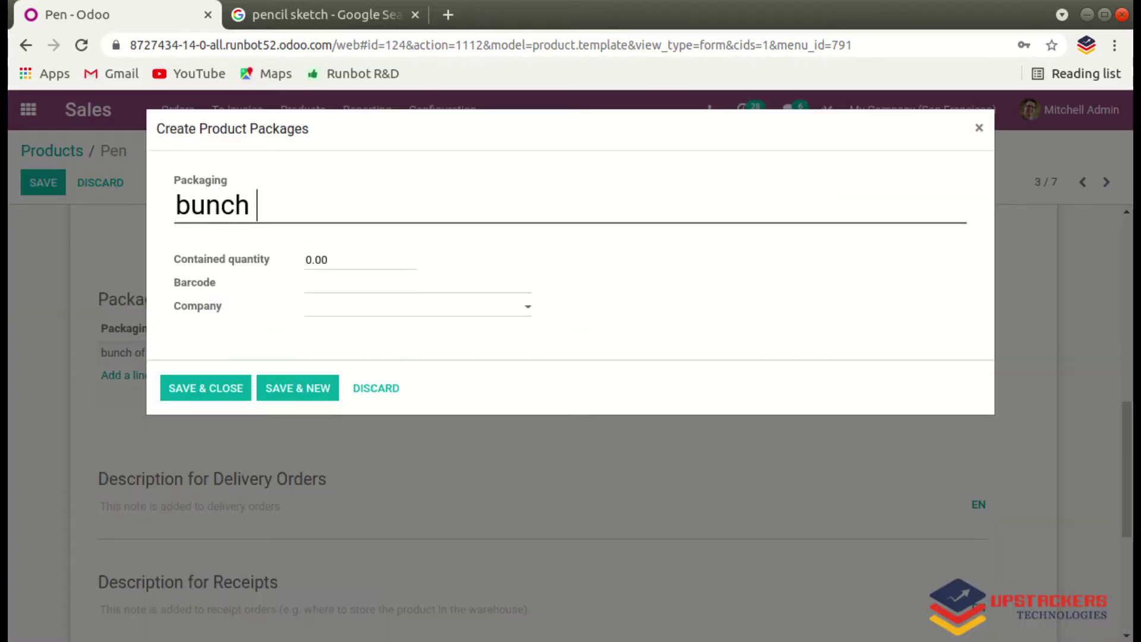
{"action": "type", "text": "of 5"}
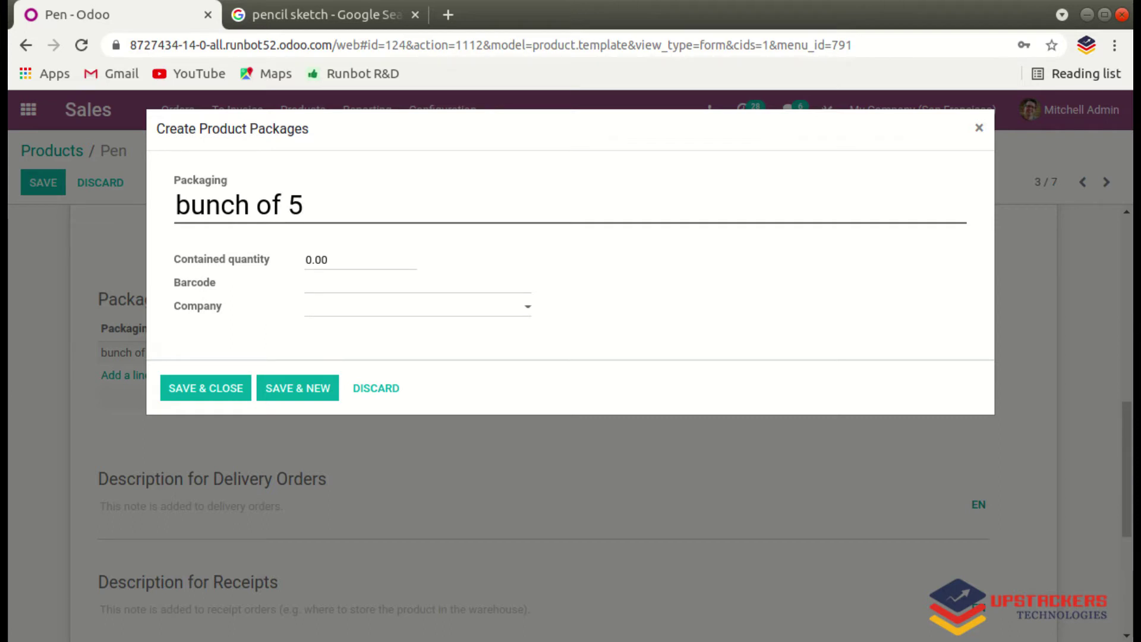
{"action": "left_click", "coordinate": [328, 260]}
{"action": "key", "text": "BackSpace"}
{"action": "key", "text": "BackSpace"}
{"action": "key", "text": "BackSpace"}
{"action": "key", "text": "BackSpace"}
{"action": "type", "text": "5"}
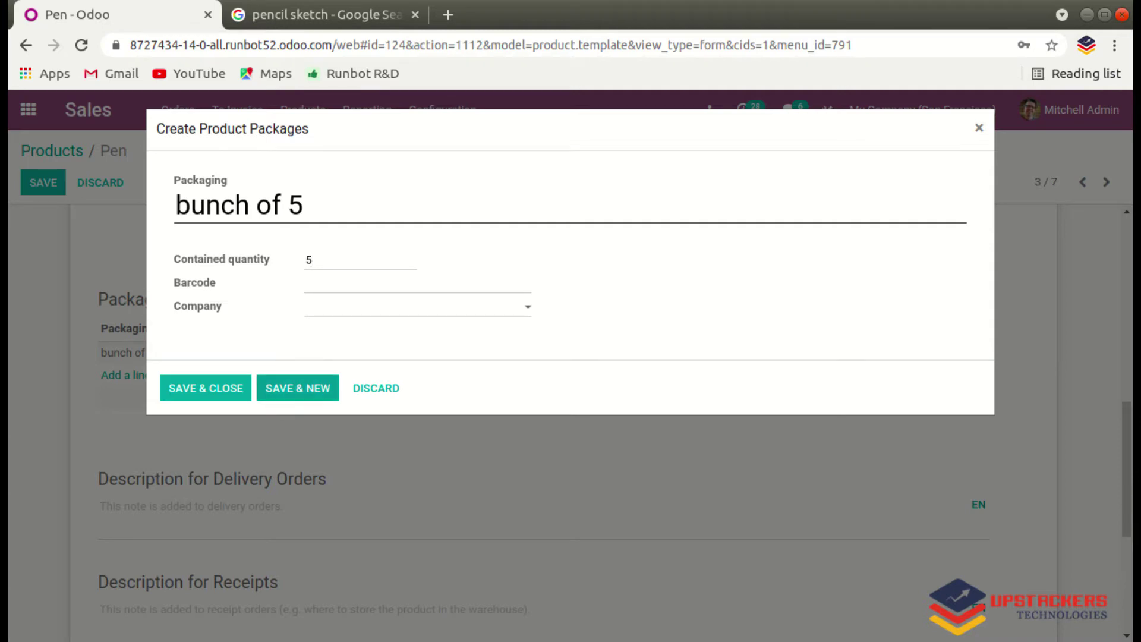
{"action": "left_click", "coordinate": [206, 387]}
{"action": "scroll", "coordinate": [571, 415], "scroll_direction": "up", "scroll_amount": 3}
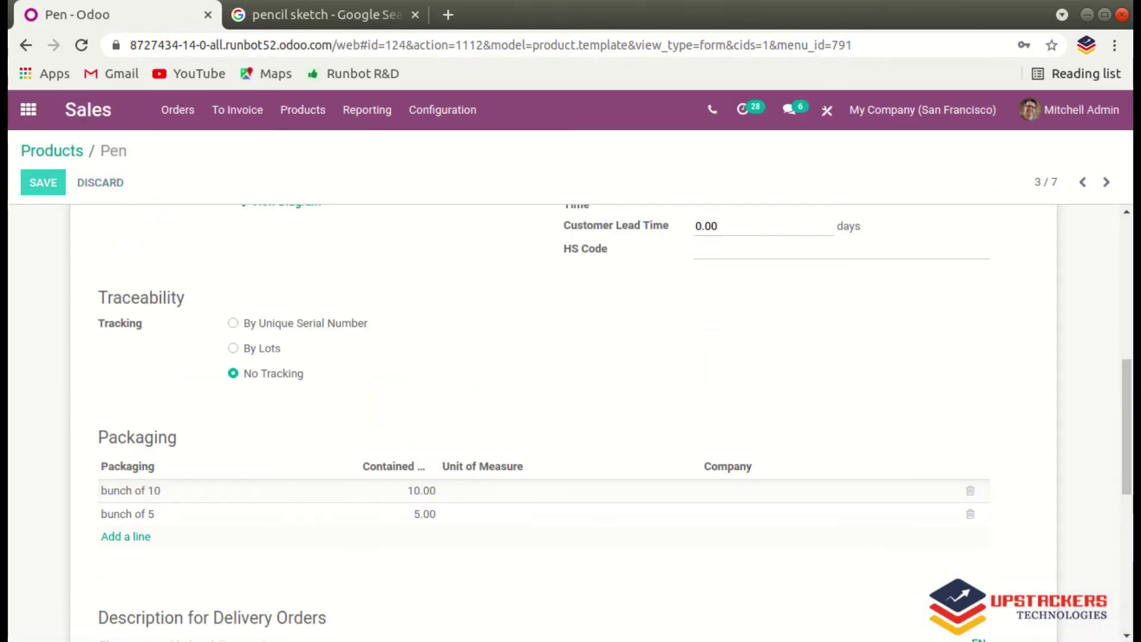
{"action": "key", "text": "alt+s"}
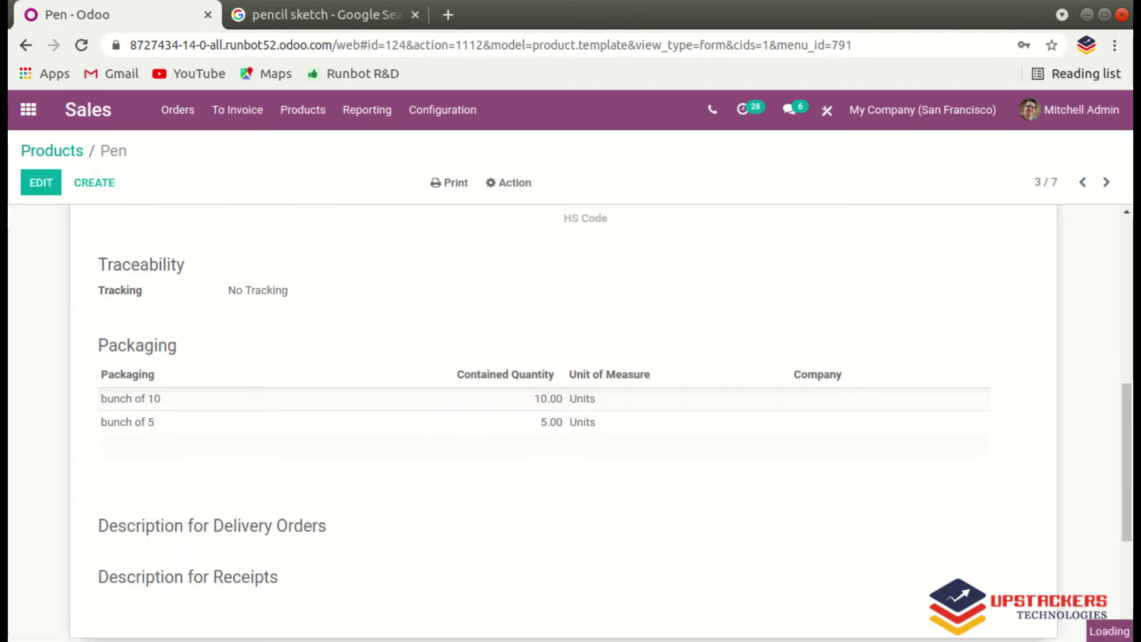
Create a new sales quotation for the customer Deco Addict.
{"action": "left_click", "coordinate": [87, 110]}
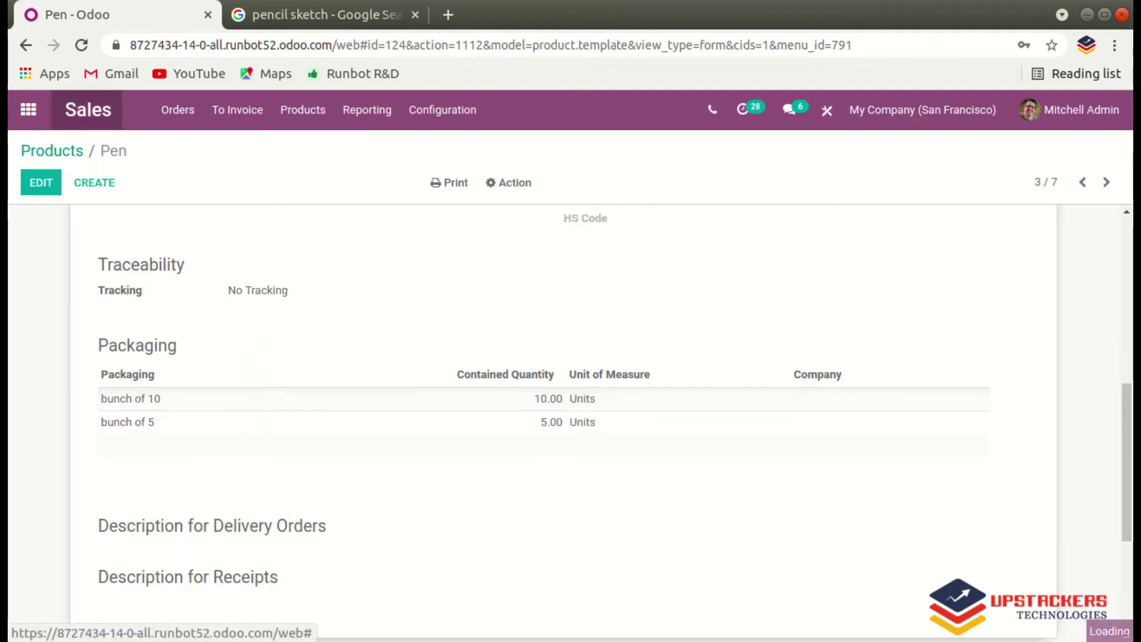
{"action": "left_click", "coordinate": [35, 182]}
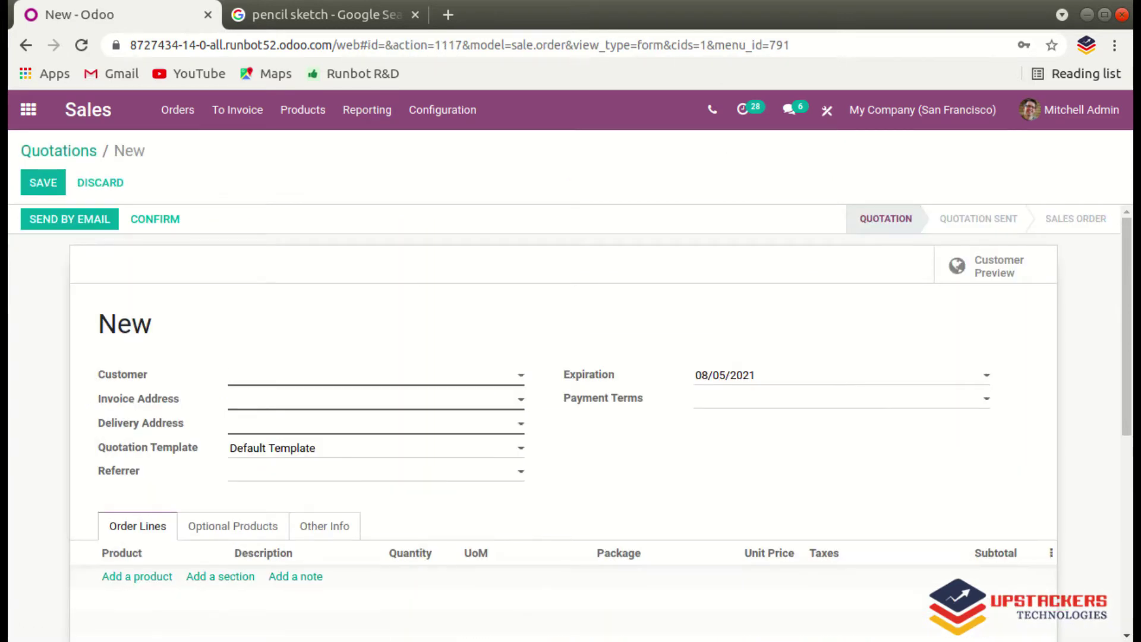
{"action": "left_click", "coordinate": [375, 375]}
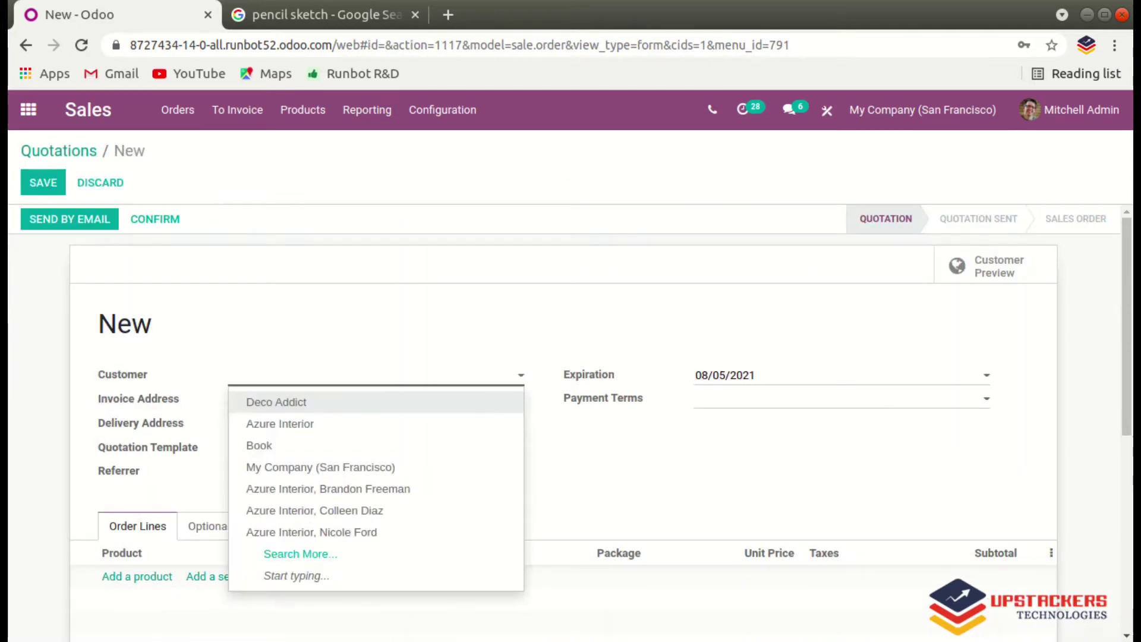
{"action": "left_click", "coordinate": [276, 402]}
Add an order line for the product Pen to the quotation.
{"action": "scroll", "coordinate": [277, 402], "scroll_direction": "down", "scroll_amount": 3}
{"action": "left_click", "coordinate": [137, 438]}
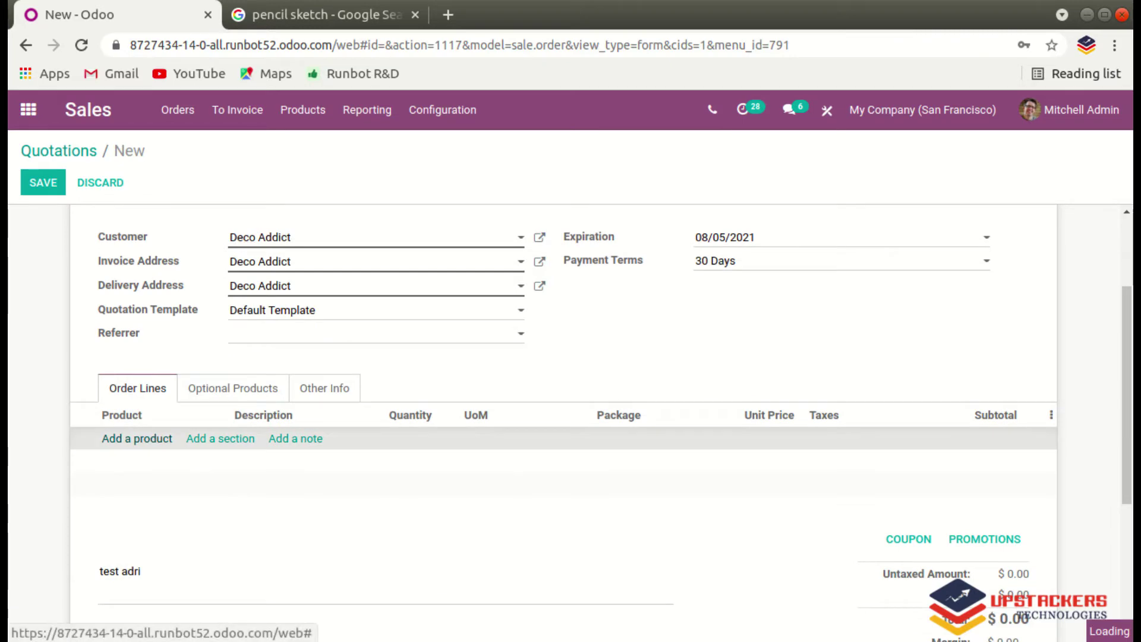
{"action": "left_click", "coordinate": [137, 439]}
{"action": "type", "text": "pen"}
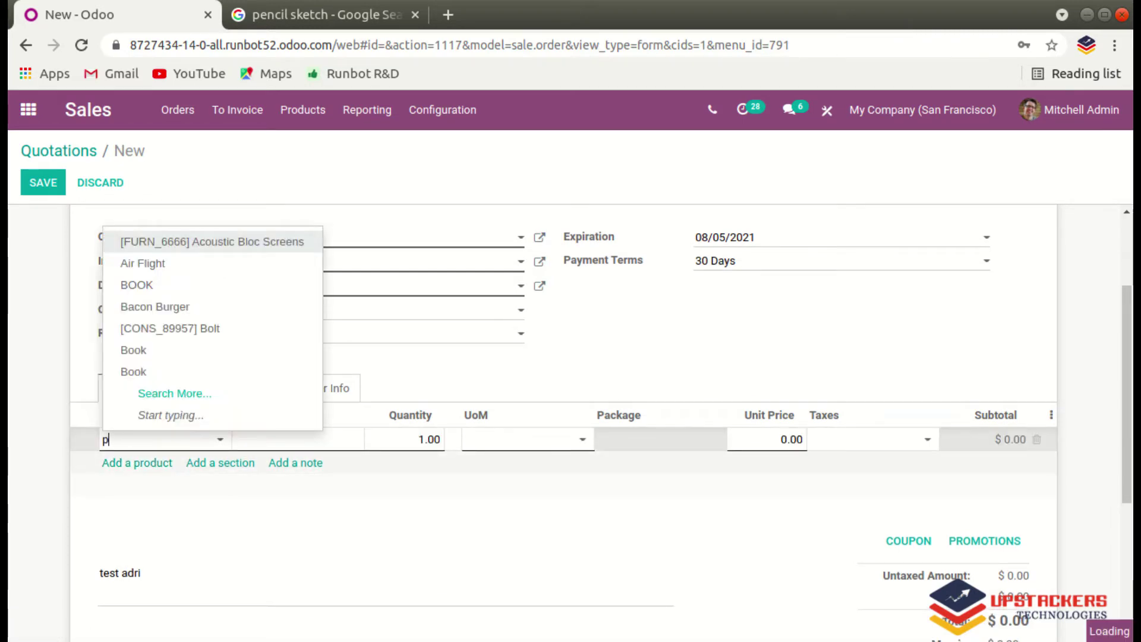
{"action": "key", "text": "Up"}
{"action": "key", "text": "Up"}
{"action": "key", "text": "Up"}
{"action": "key", "text": "Up"}
{"action": "key", "text": "Up"}
{"action": "key", "text": "Up"}
{"action": "key", "text": "Up"}
{"action": "key", "text": "Up"}
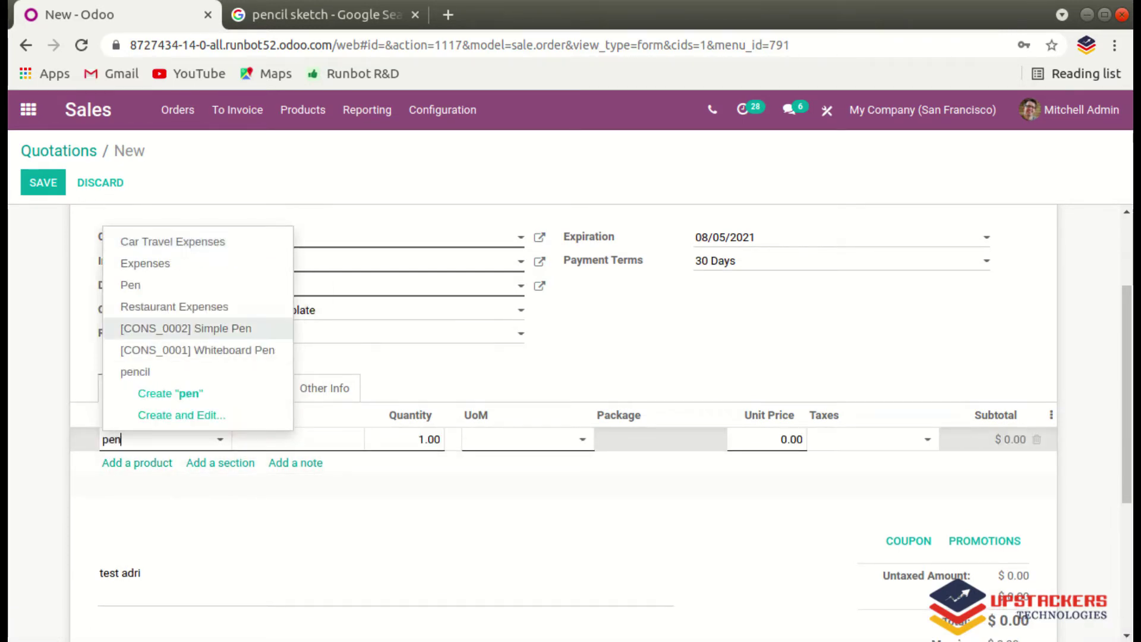
{"action": "key", "text": "Return"}
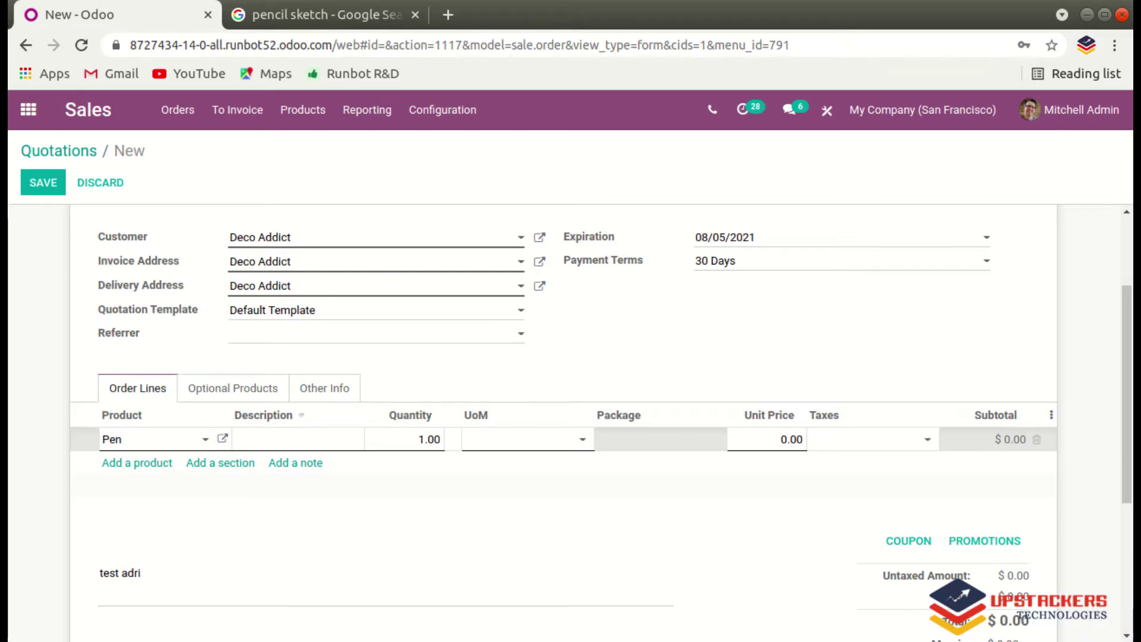
Set the Pen order line's package to "bunch of 10" and its quantity to 10.
{"action": "left_click", "coordinate": [651, 439]}
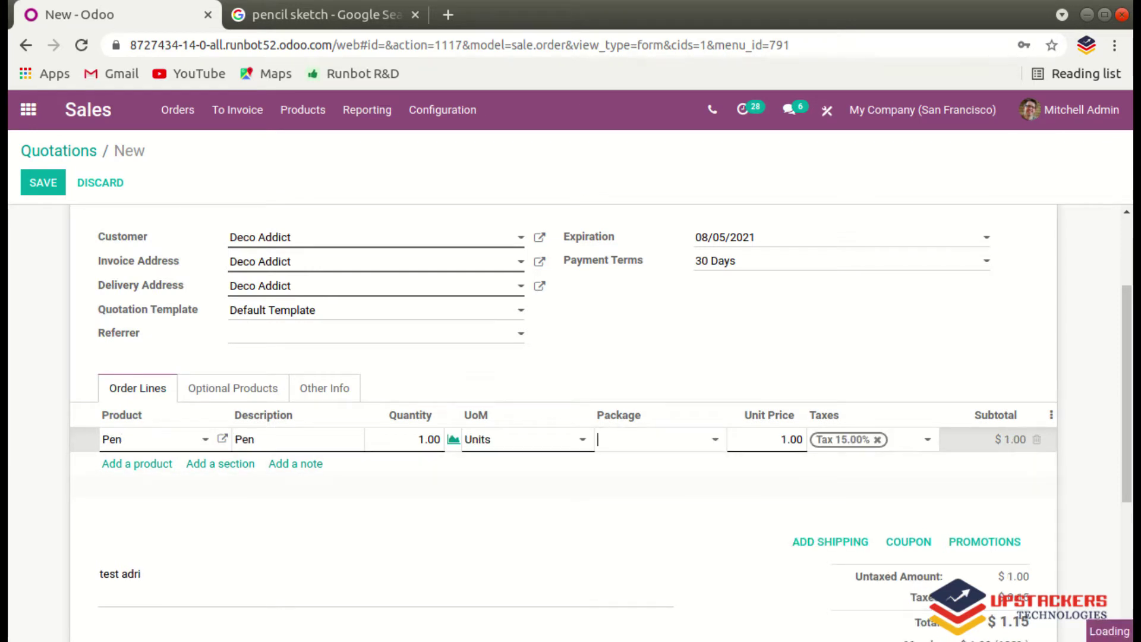
{"action": "key", "text": "Down"}
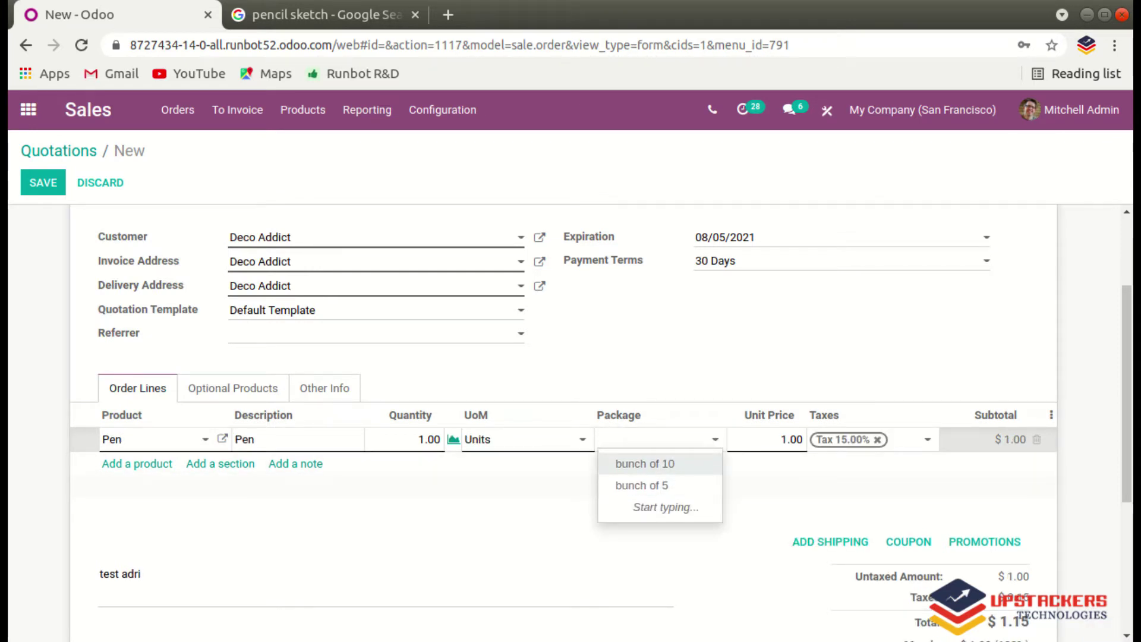
{"action": "key", "text": "Down"}
{"action": "key", "text": "Up"}
{"action": "key", "text": "Down"}
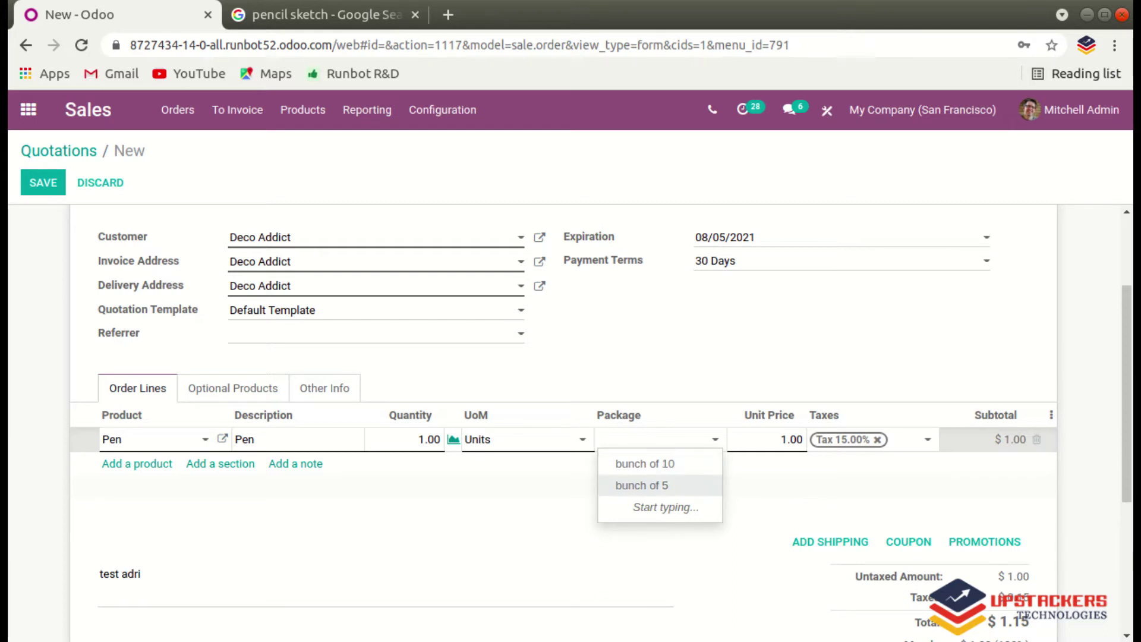
{"action": "key", "text": "Up"}
{"action": "key", "text": "Down"}
{"action": "key", "text": "Down"}
{"action": "key", "text": "Up"}
{"action": "key", "text": "Down"}
{"action": "key", "text": "Up"}
{"action": "key", "text": "Up"}
{"action": "key", "text": "Down"}
{"action": "key", "text": "Up"}
{"action": "key", "text": "Return"}
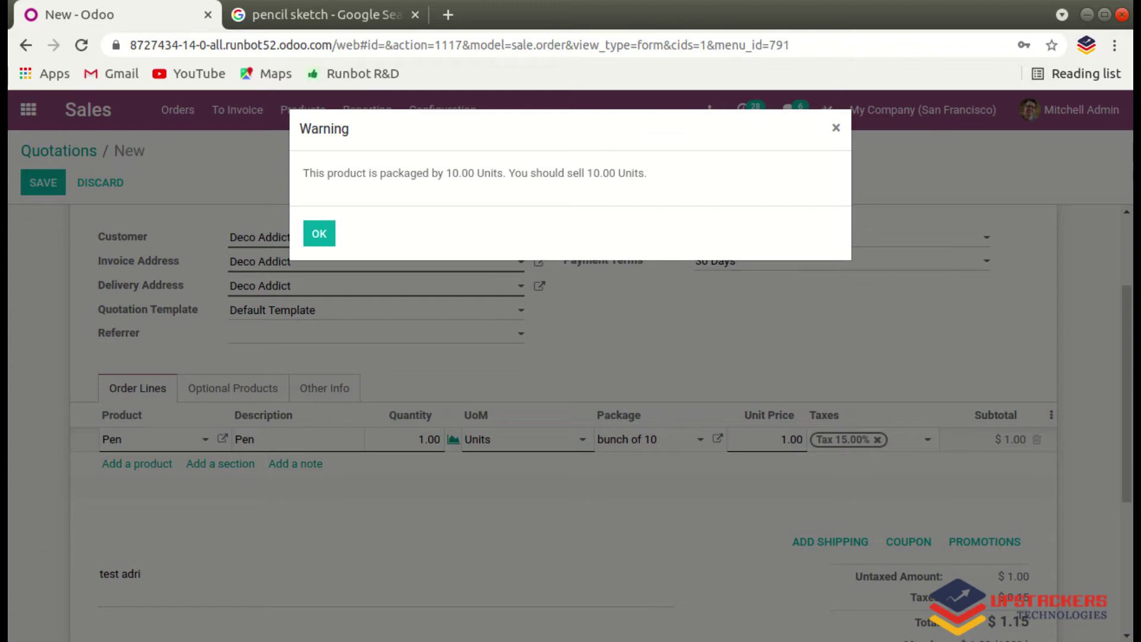
{"action": "key", "text": "Return"}
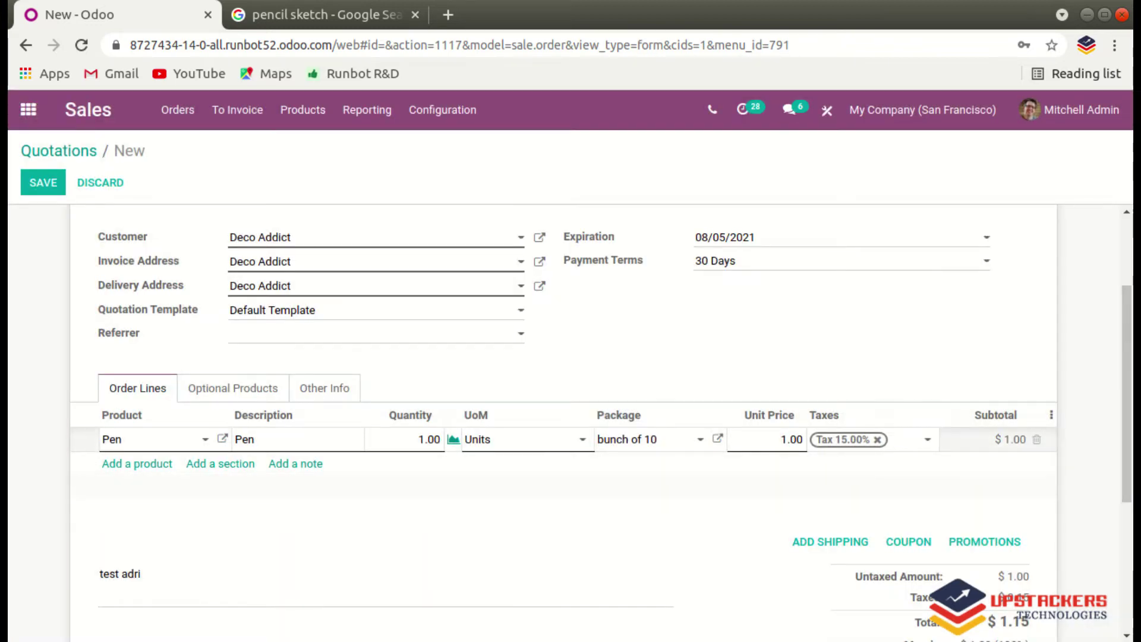
{"action": "type", "text": "10"}
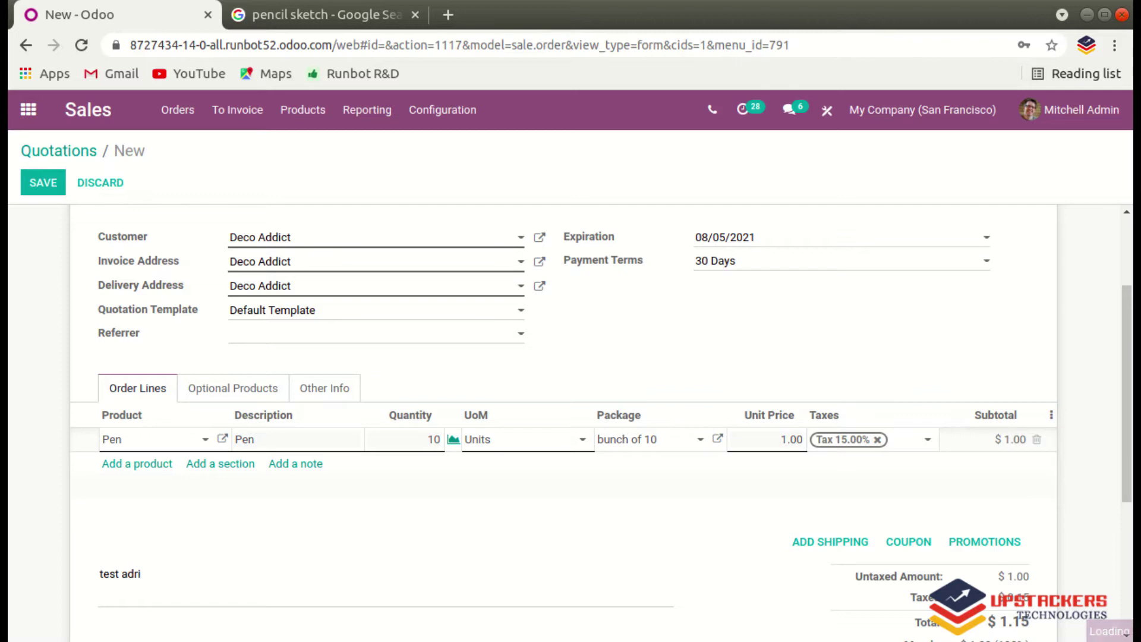
Save and confirm the Pen quotation and open its delivery order to check the detailed operations.
{"action": "key", "text": "alt+s"}
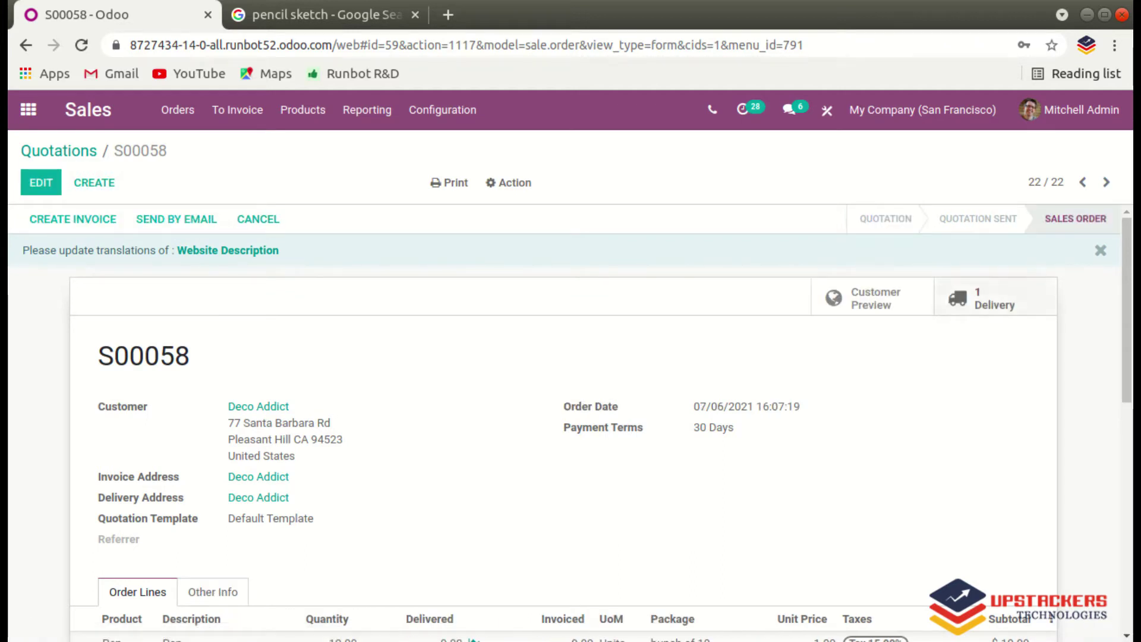
{"action": "left_click", "coordinate": [994, 299]}
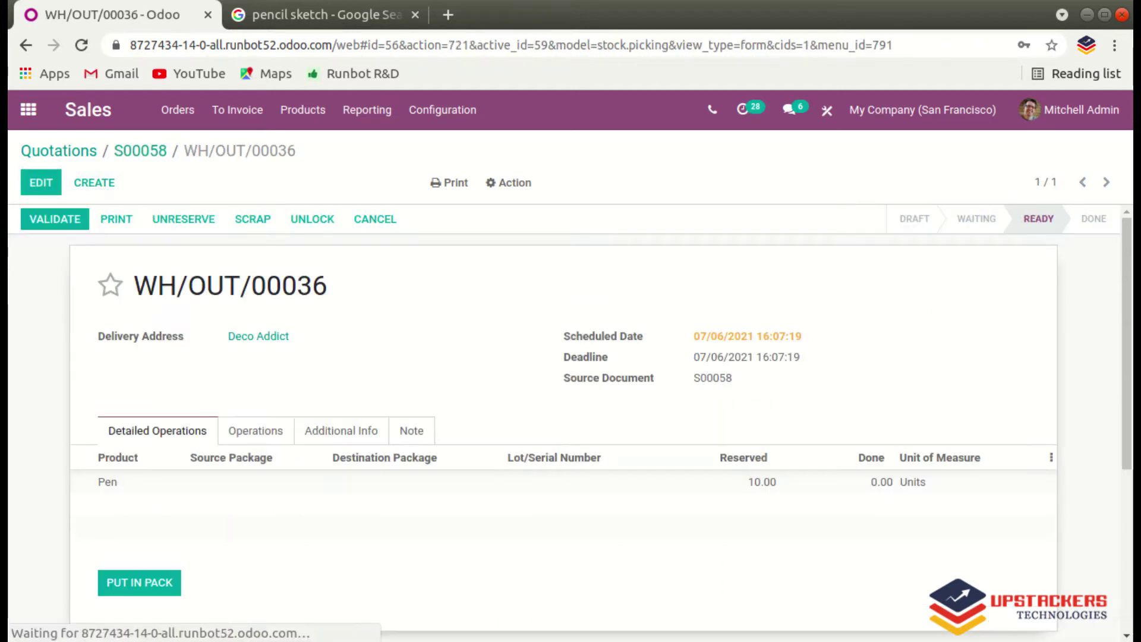
{"action": "scroll", "coordinate": [570, 422], "scroll_direction": "down", "scroll_amount": 3}
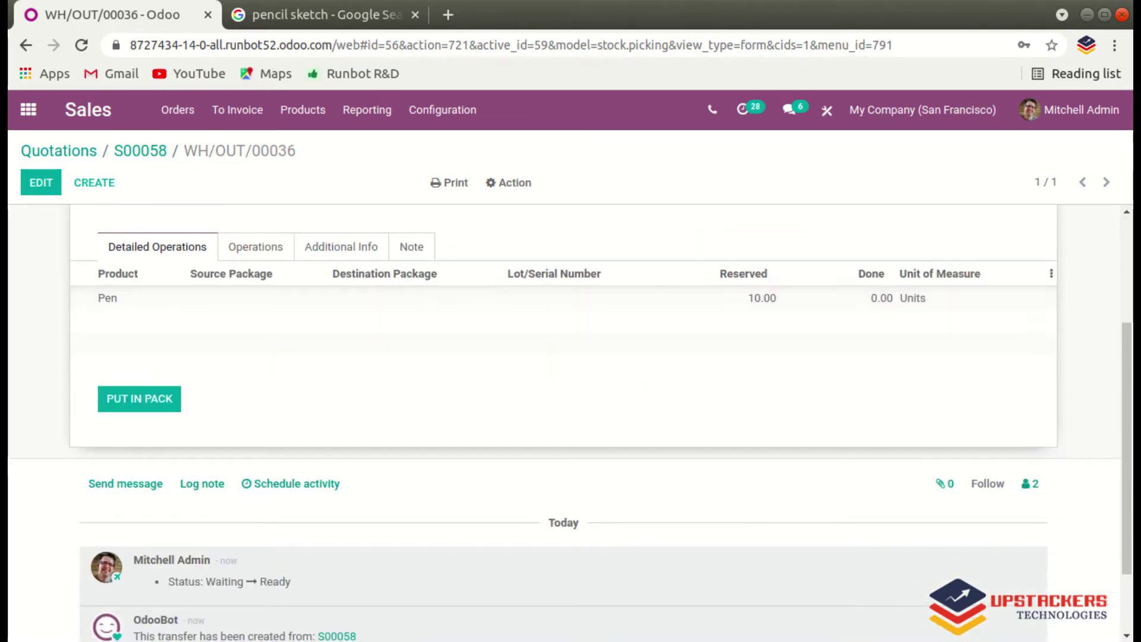
{"action": "scroll", "coordinate": [571, 416], "scroll_direction": "up", "scroll_amount": 3}
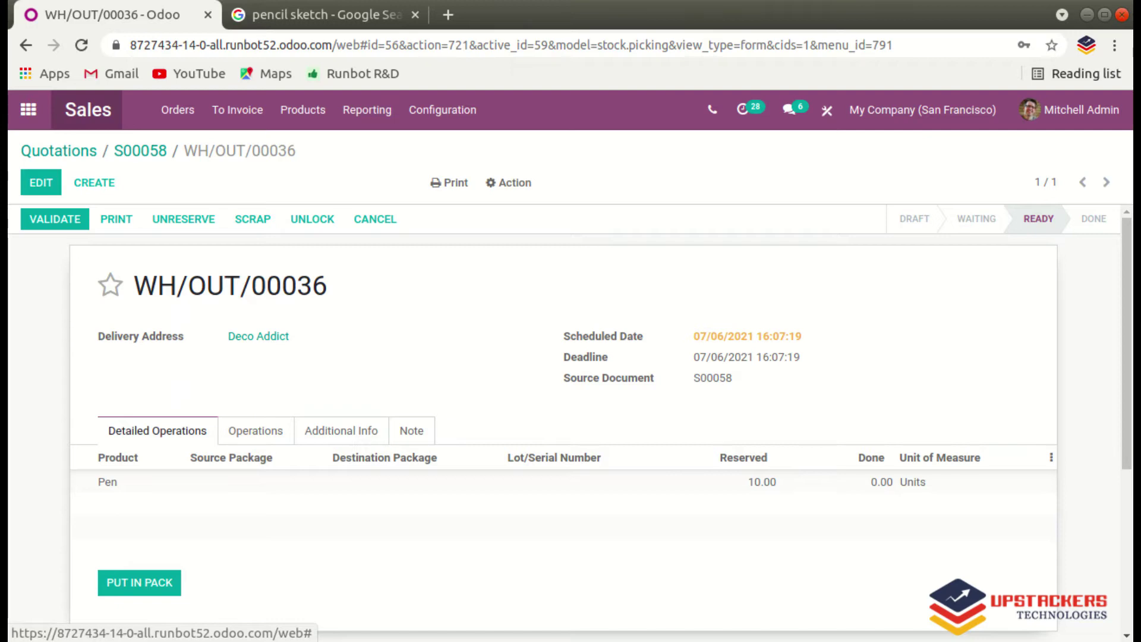
Create another sales quotation for the customer Deco Addict.
{"action": "left_click", "coordinate": [58, 150]}
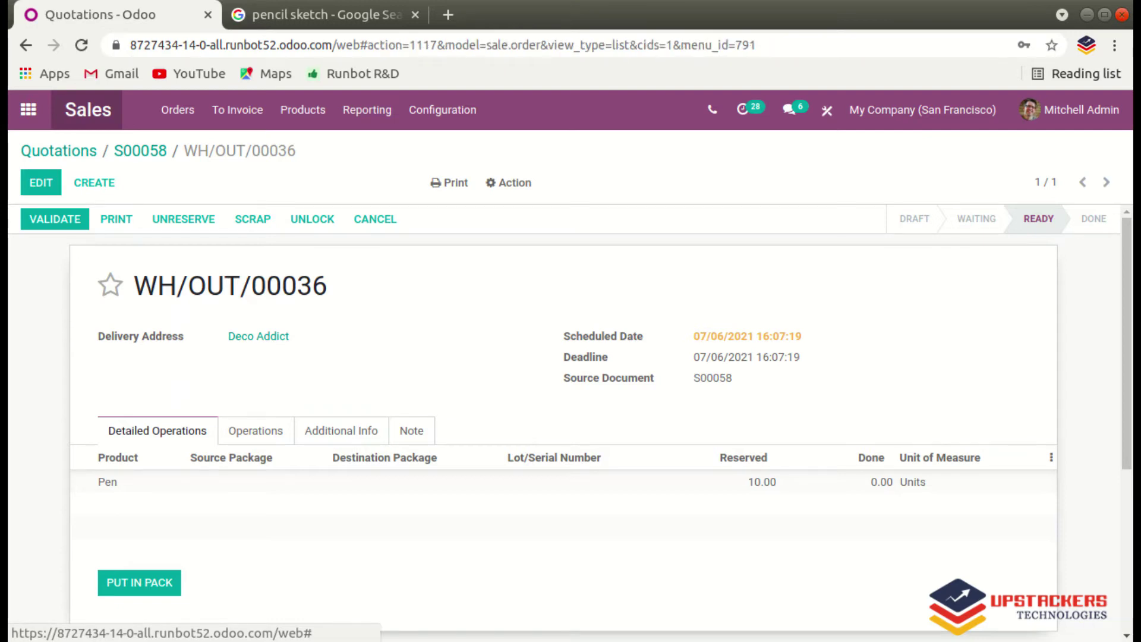
{"action": "left_click", "coordinate": [49, 183]}
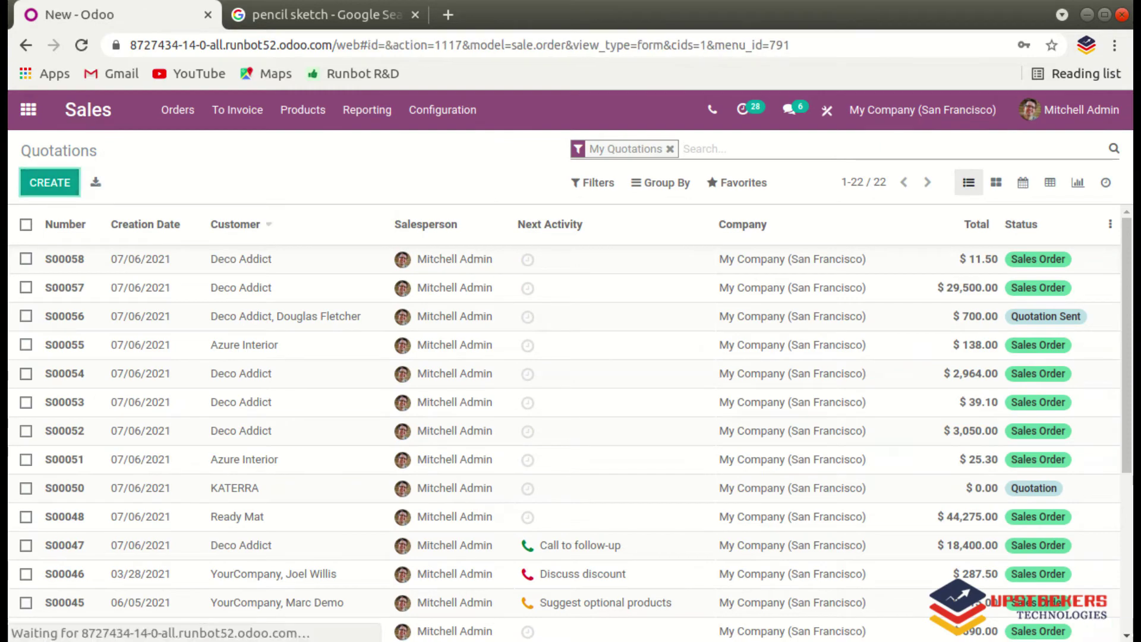
{"action": "left_click", "coordinate": [372, 375]}
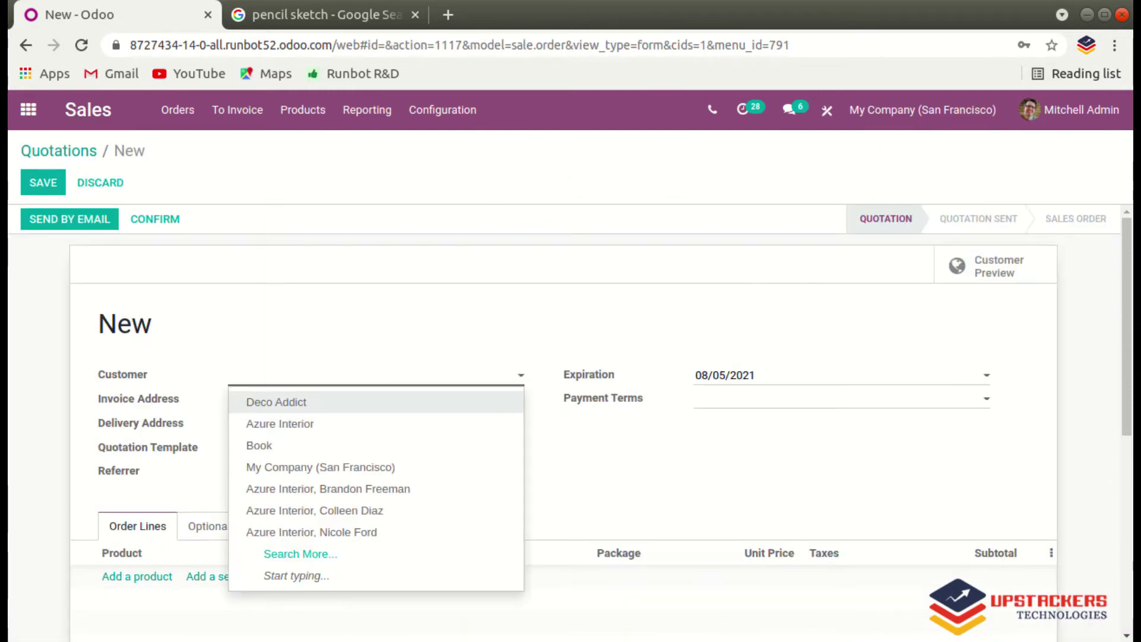
{"action": "left_click", "coordinate": [276, 401]}
{"action": "scroll", "coordinate": [563, 422], "scroll_direction": "down", "scroll_amount": 4}
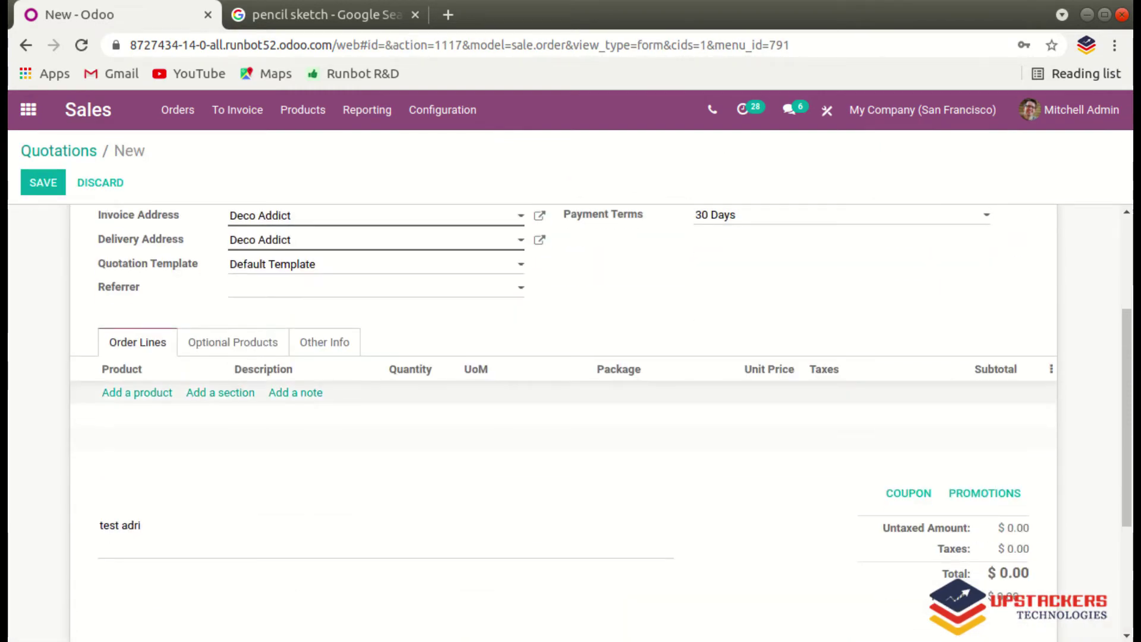
Add the product Pen as the first order line of the new quotation.
{"action": "left_click", "coordinate": [137, 392]}
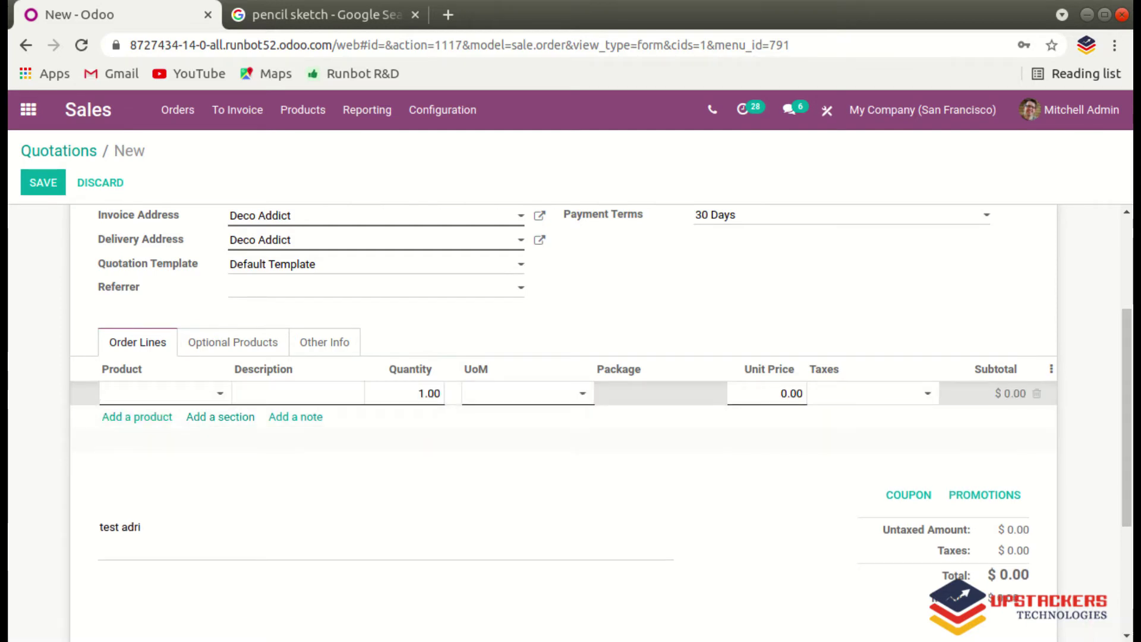
{"action": "type", "text": "pen"}
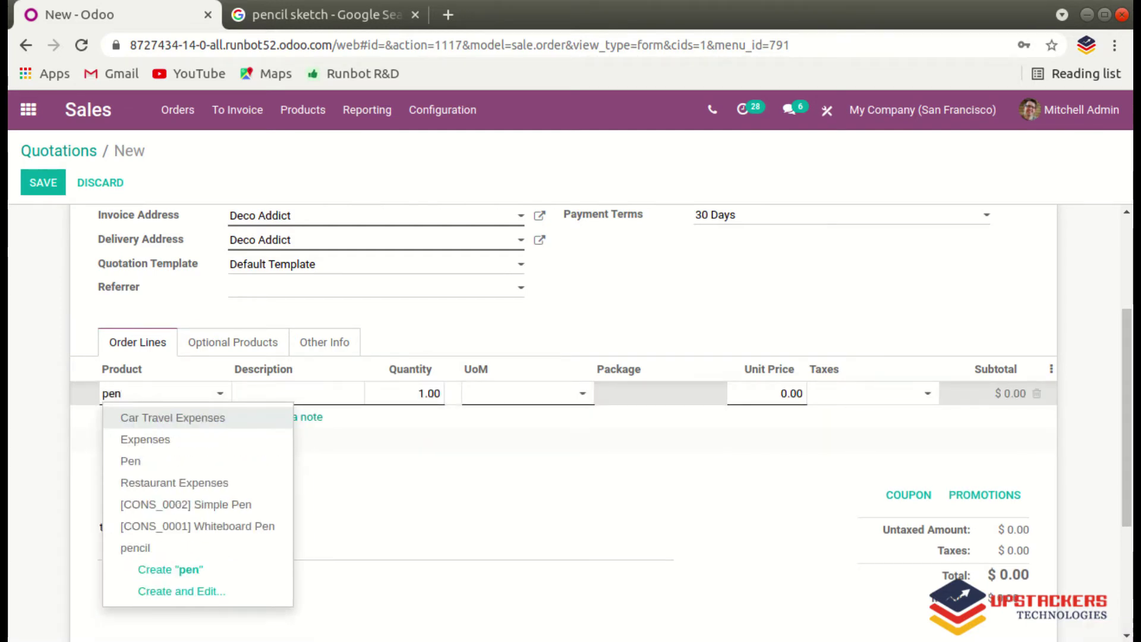
{"action": "key", "text": "Down"}
{"action": "key", "text": "Down"}
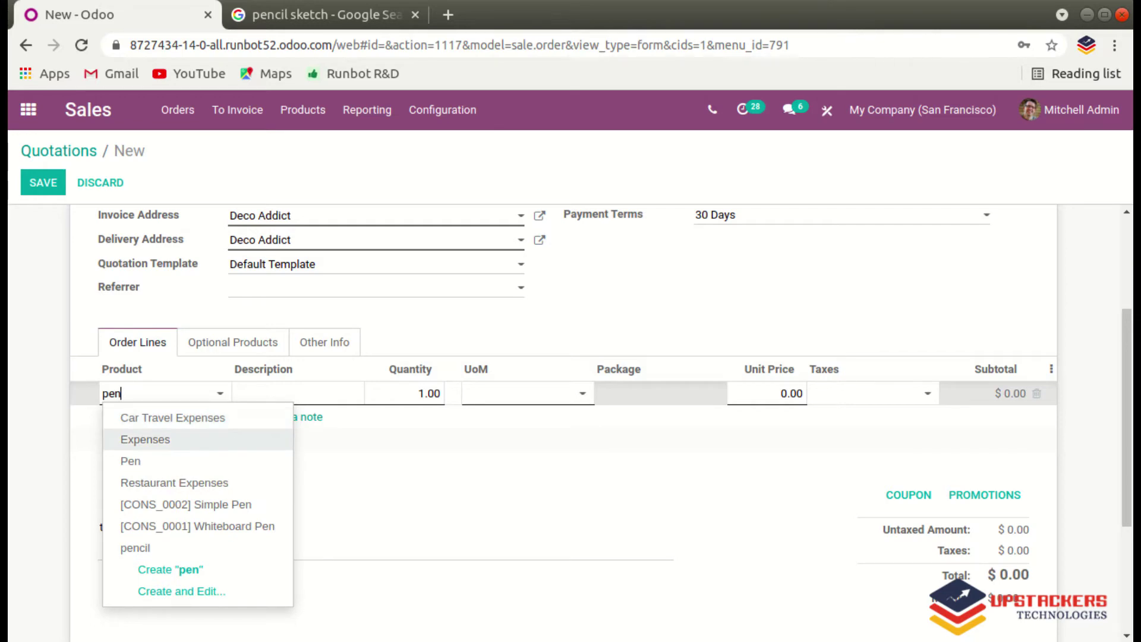
{"action": "key", "text": "Return"}
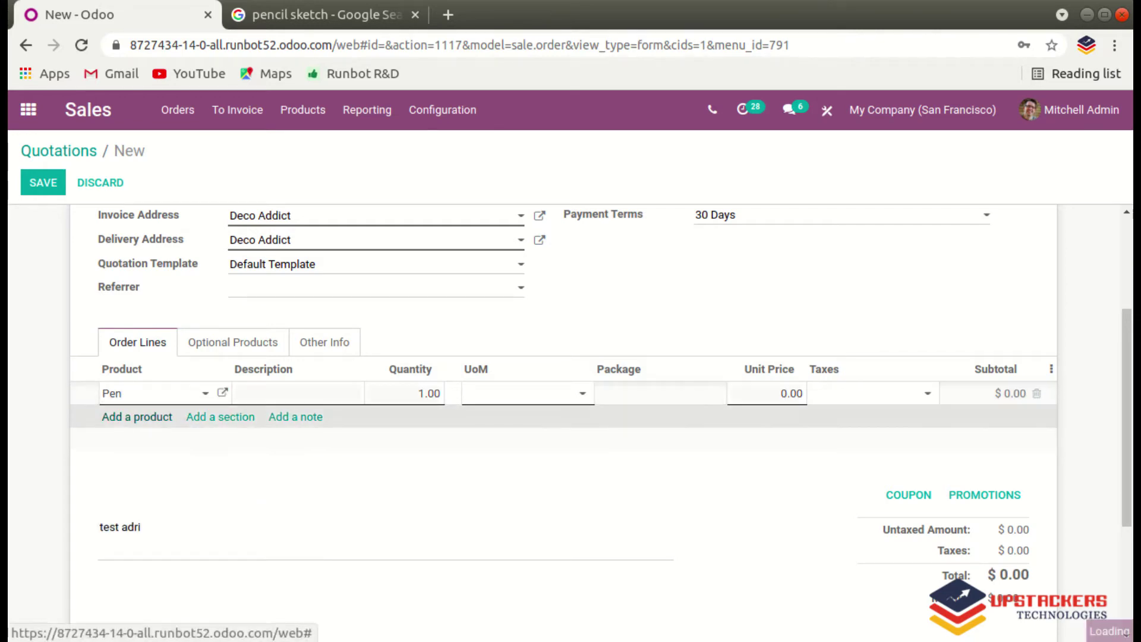
Add a second order line for the product pencil.
{"action": "key", "text": "Return"}
{"action": "type", "text": "pen"}
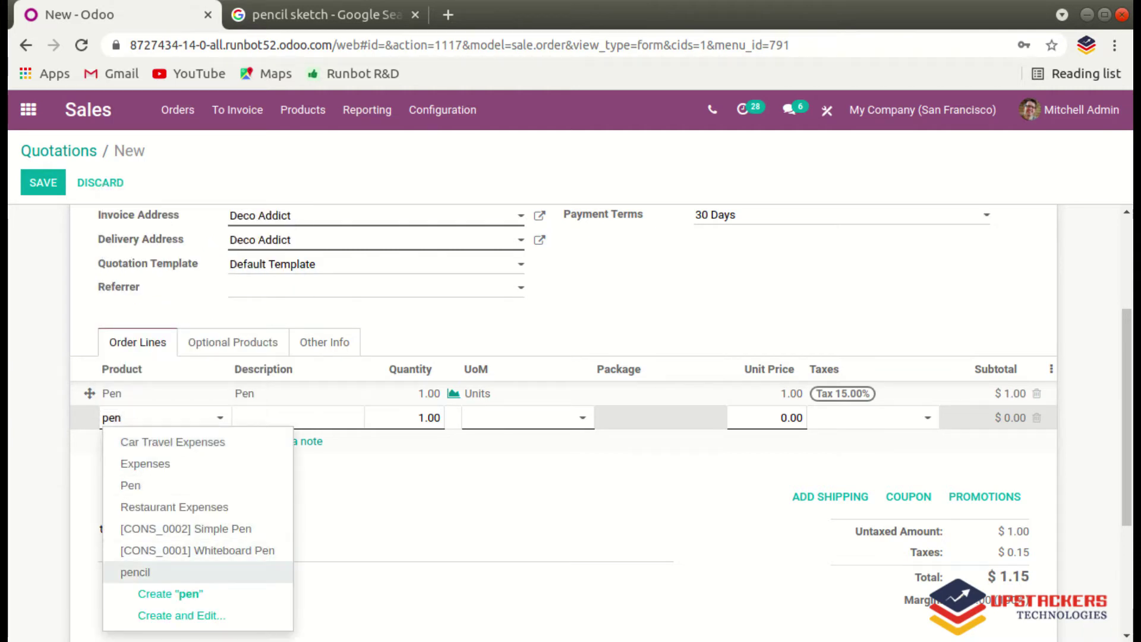
{"action": "type", "text": "cil"}
{"action": "key", "text": "Return"}
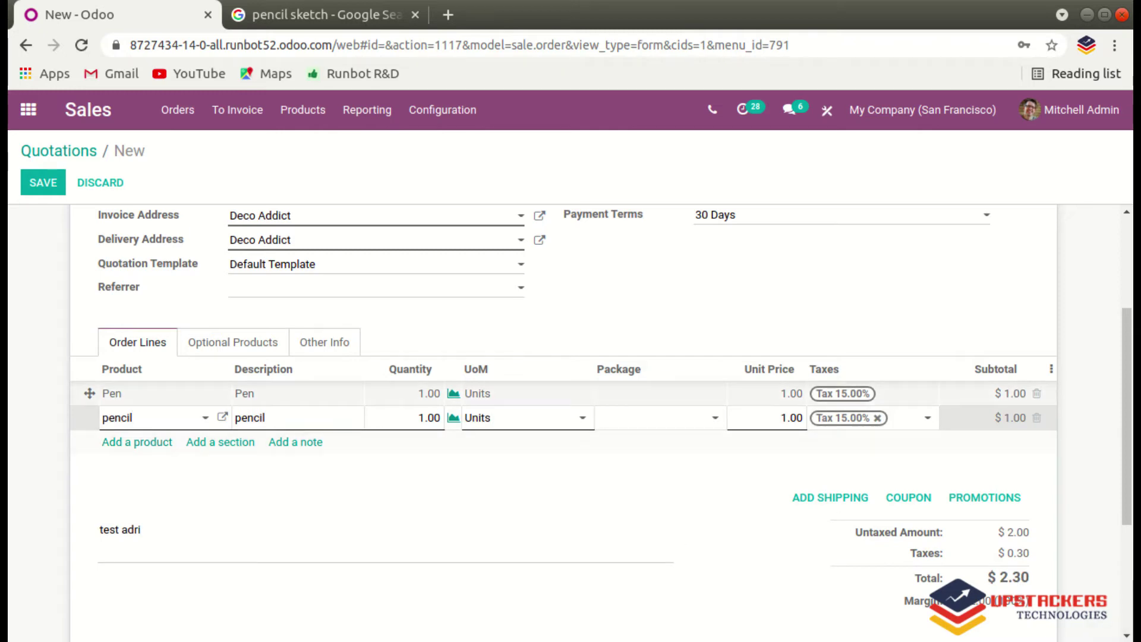
Save and confirm the quotation with Pen and pencil and open its delivery order.
{"action": "scroll", "coordinate": [601, 420], "scroll_direction": "up", "scroll_amount": 1}
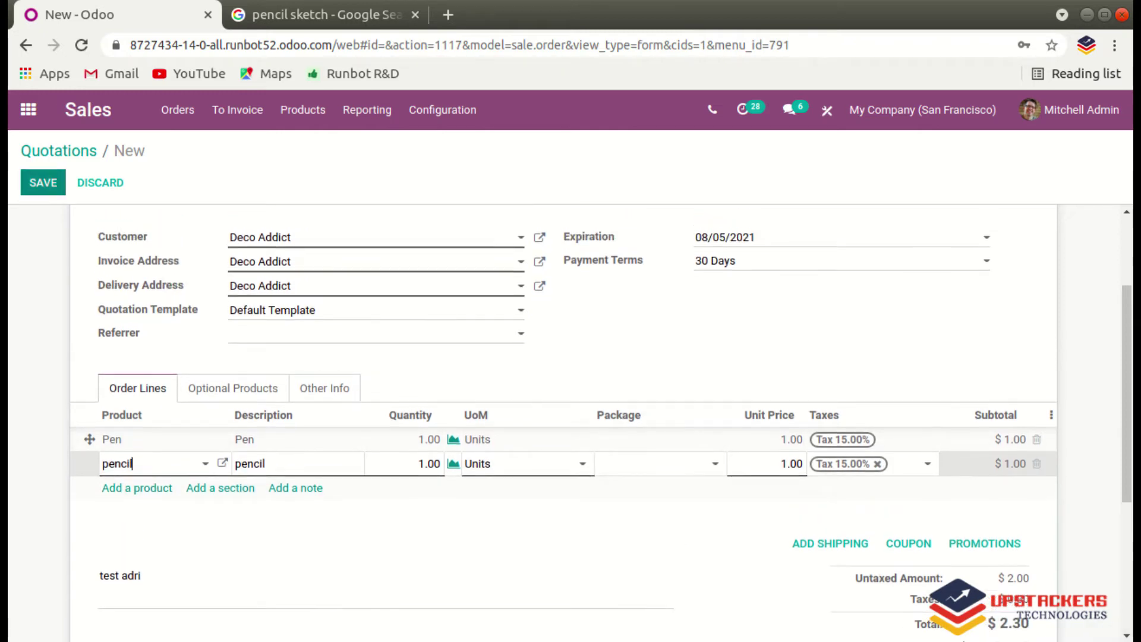
{"action": "key", "text": "alt+s"}
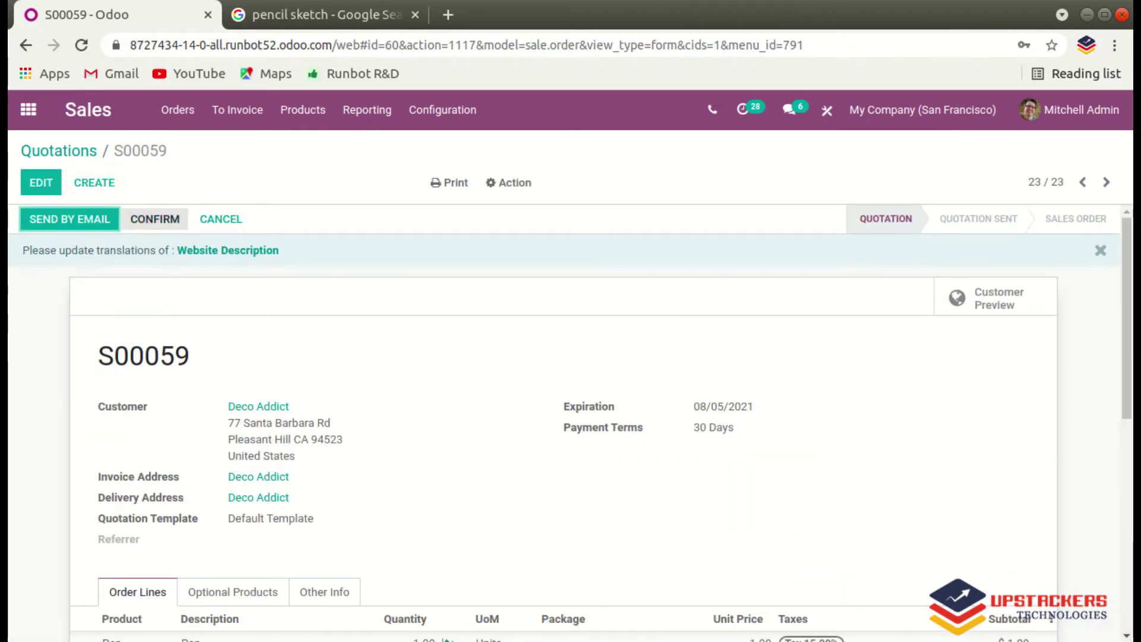
{"action": "key", "text": "Return"}
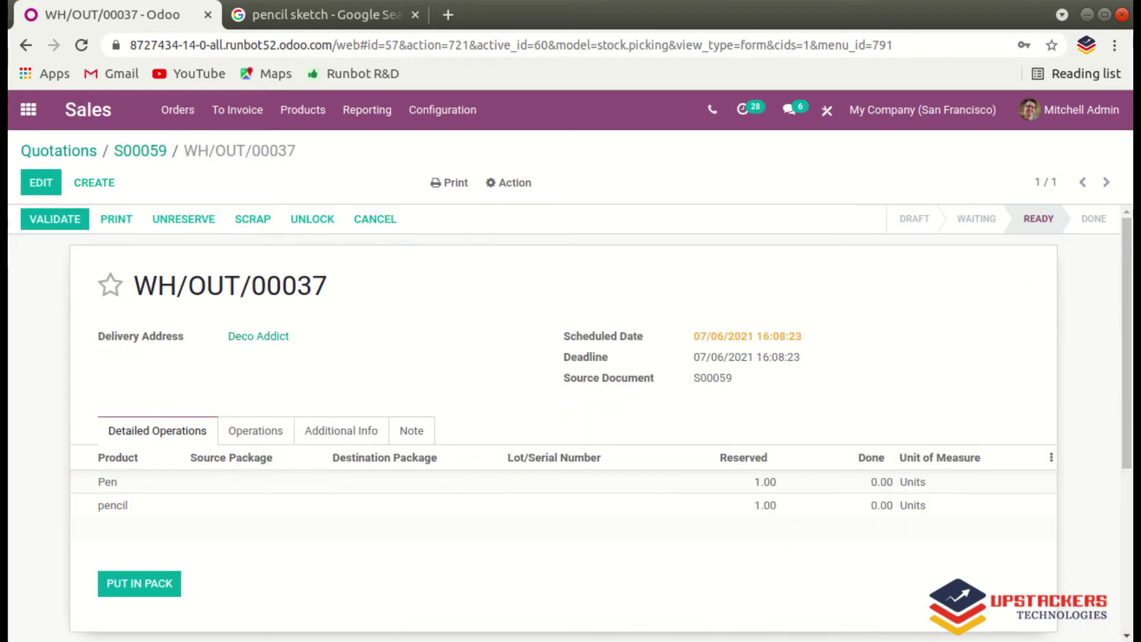
Edit the delivery order and create "package1" as the destination package of the Pen line.
{"action": "scroll", "coordinate": [571, 416], "scroll_direction": "down", "scroll_amount": 2}
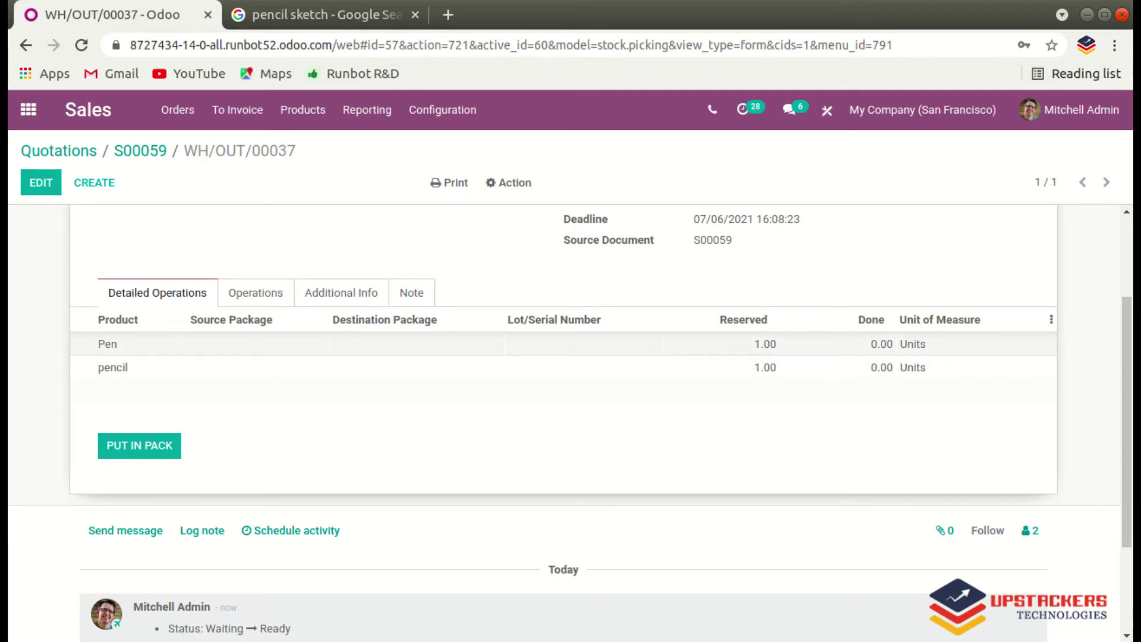
{"action": "left_click", "coordinate": [416, 343]}
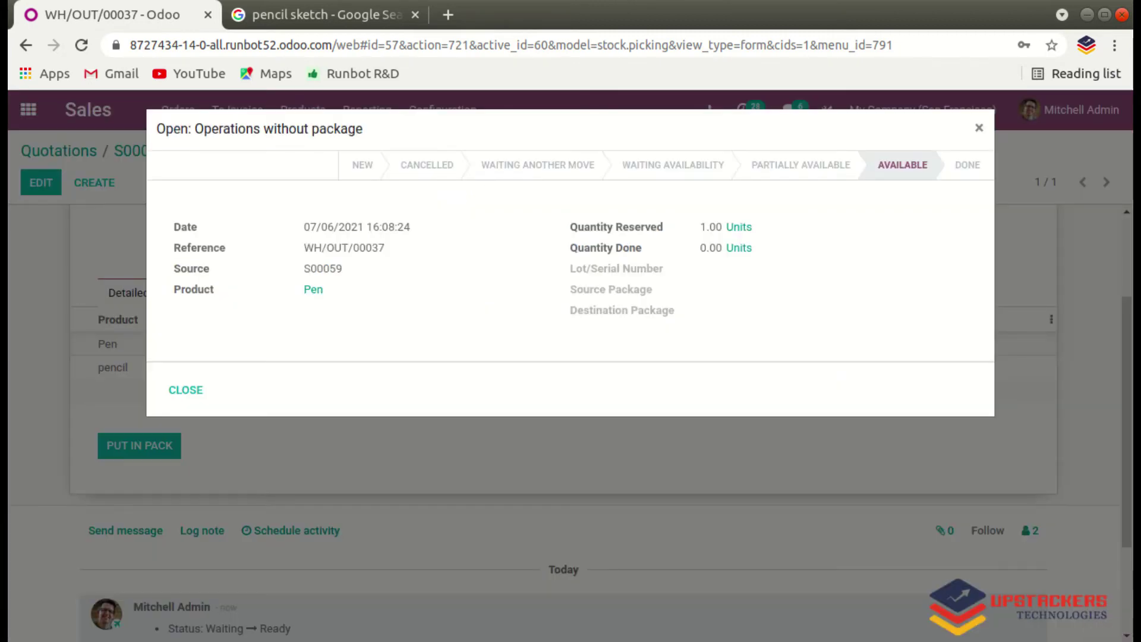
{"action": "left_click", "coordinate": [186, 389]}
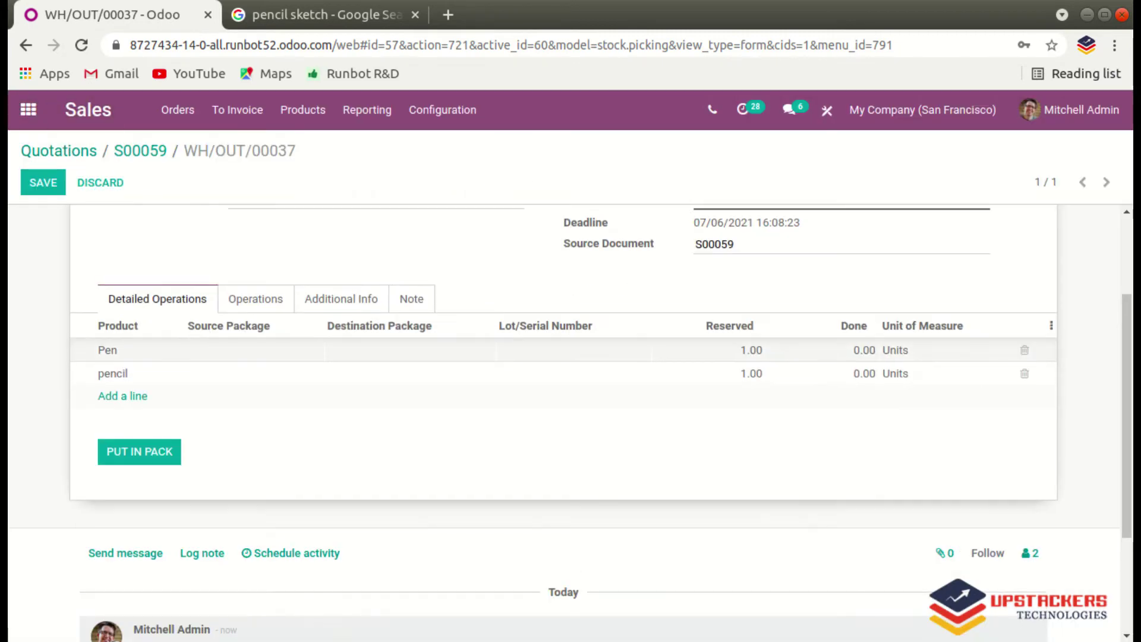
{"action": "left_click", "coordinate": [333, 350]}
{"action": "type", "text": "pe"}
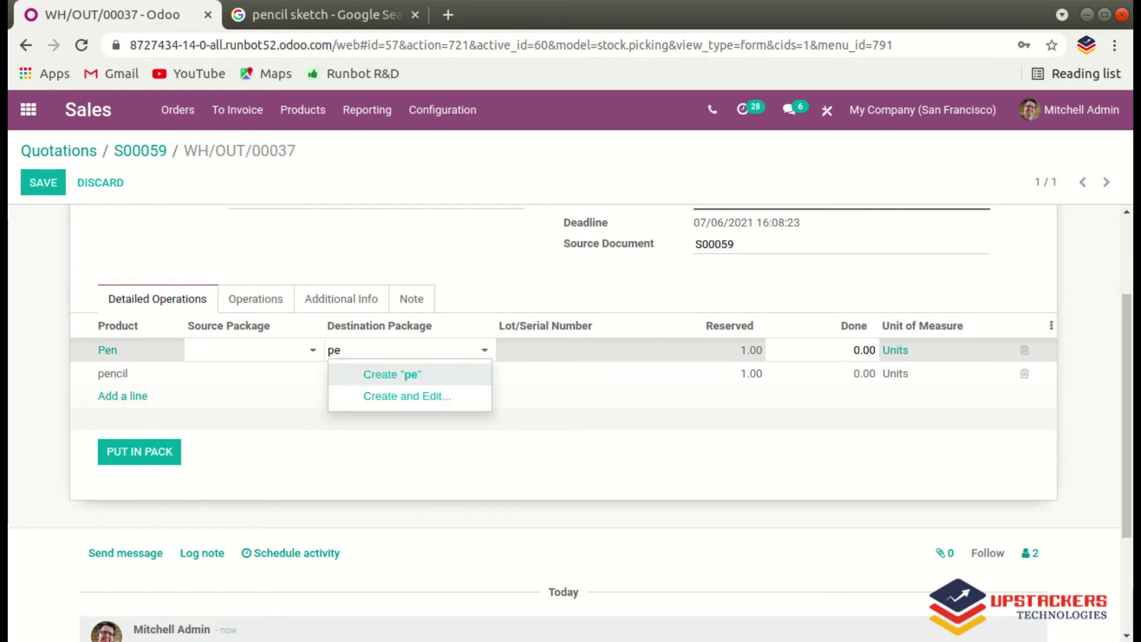
{"action": "key", "text": "BackSpace"}
{"action": "type", "text": "a"}
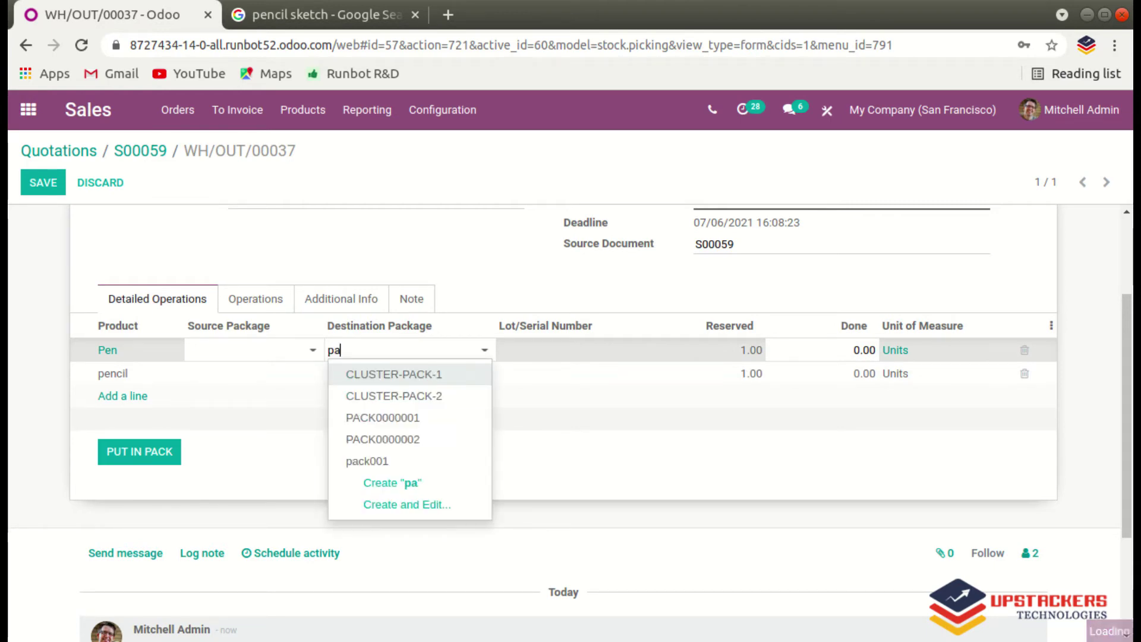
{"action": "type", "text": "c"}
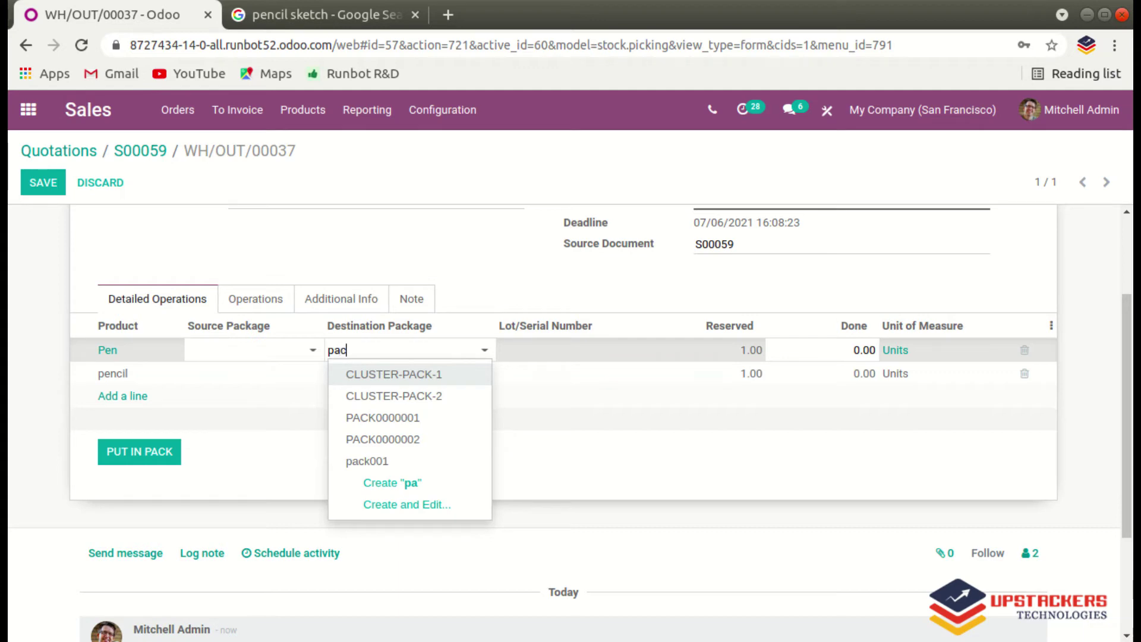
{"action": "type", "text": "kage"}
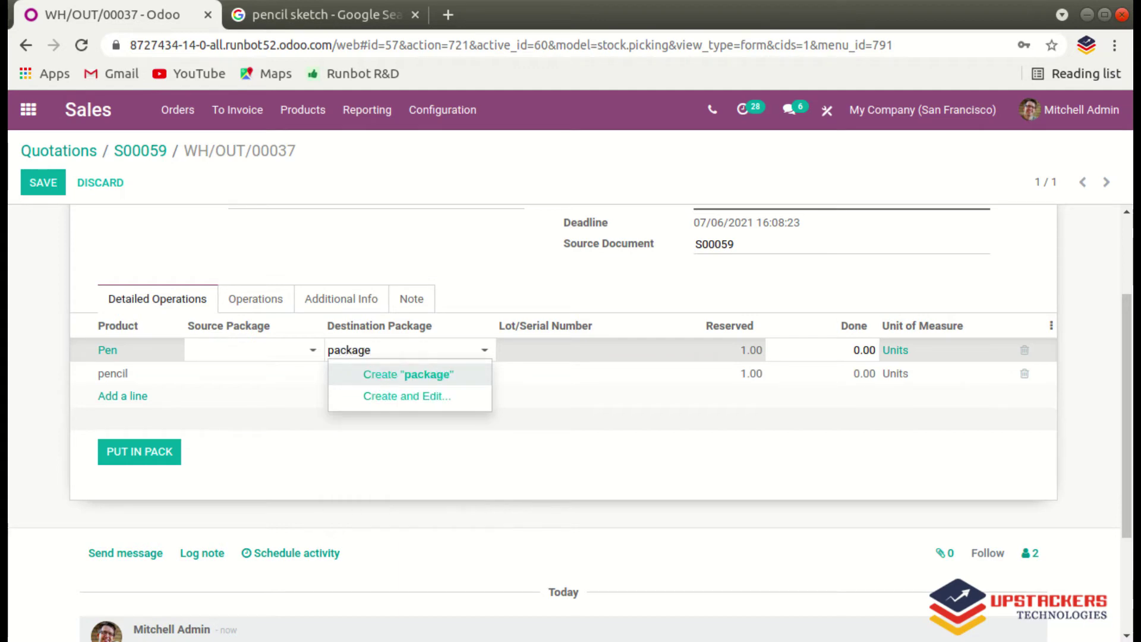
{"action": "type", "text": "1"}
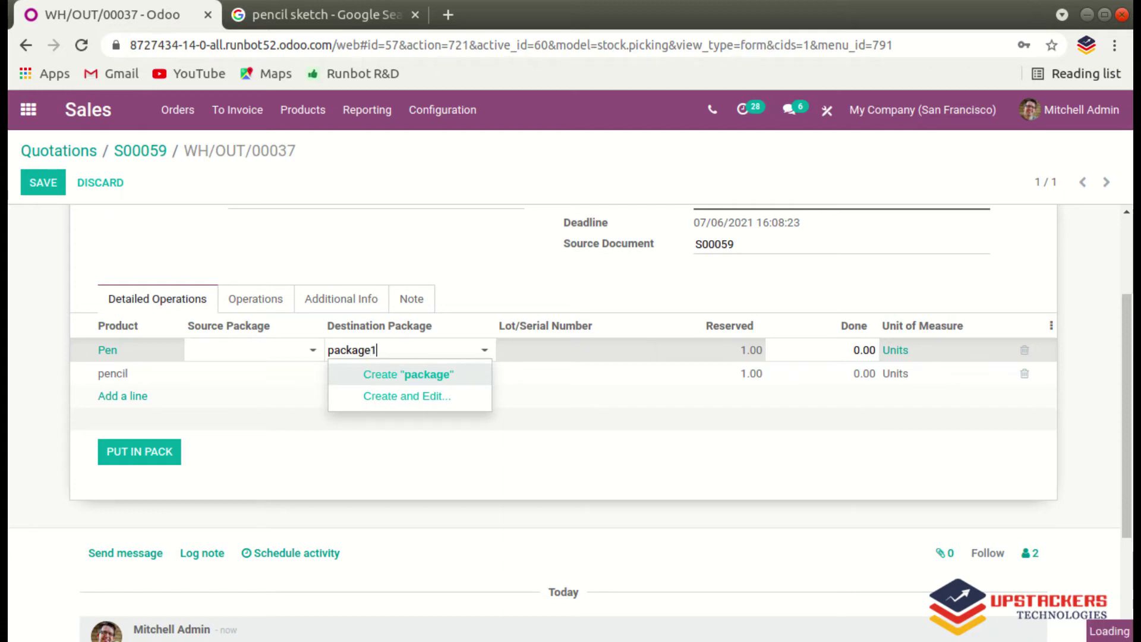
{"action": "key", "text": "Return"}
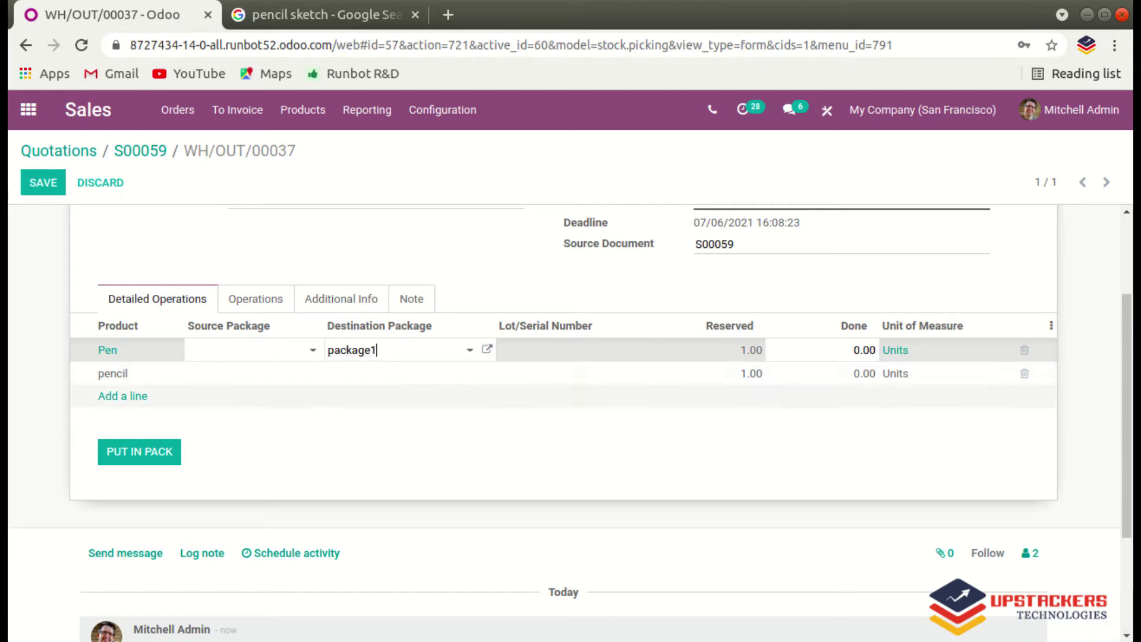
Set the pencil line's destination package to the existing package1 and save the delivery order.
{"action": "left_click", "coordinate": [404, 373]}
{"action": "type", "text": "pa"}
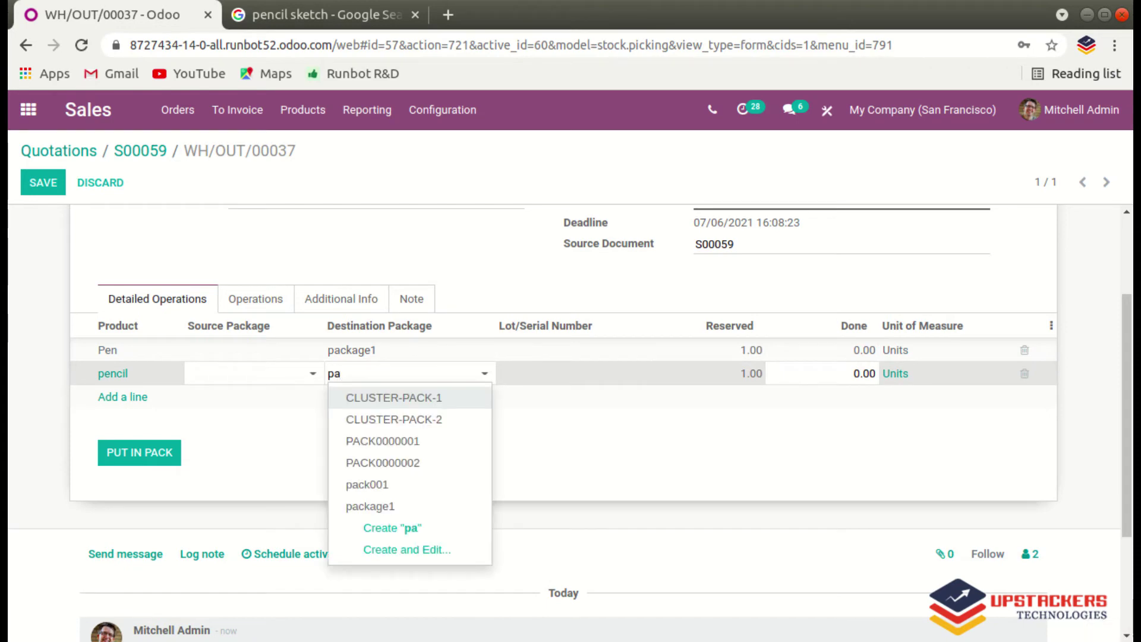
{"action": "key", "text": "Down"}
{"action": "key", "text": "Down"}
{"action": "key", "text": "Down"}
{"action": "key", "text": "Down"}
{"action": "key", "text": "Down"}
{"action": "key", "text": "Return"}
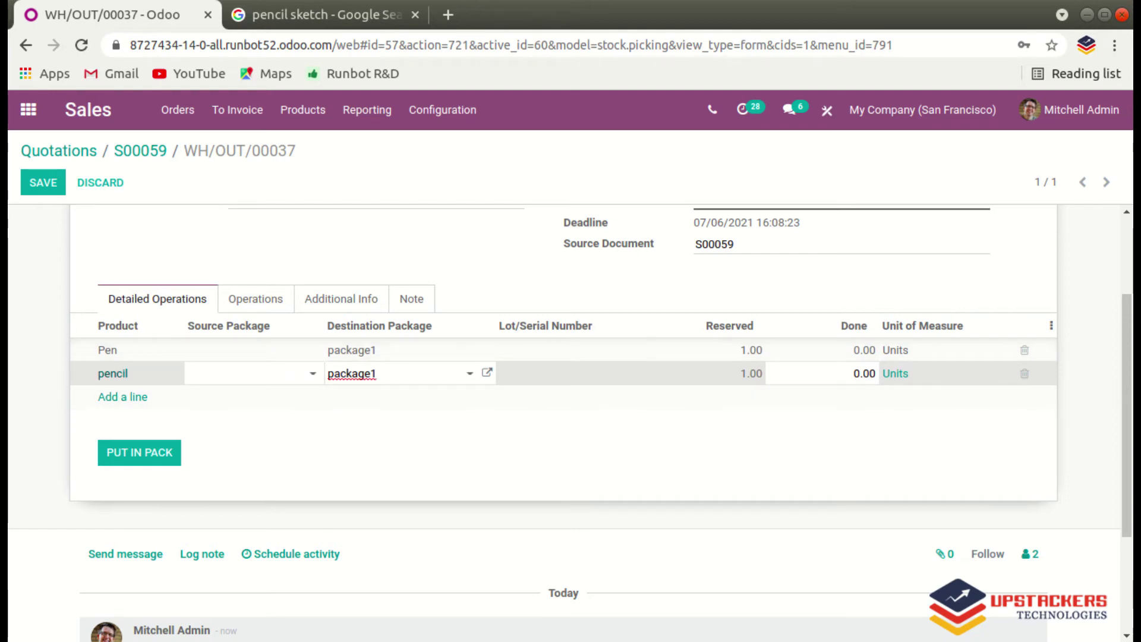
{"action": "left_click", "coordinate": [42, 182]}
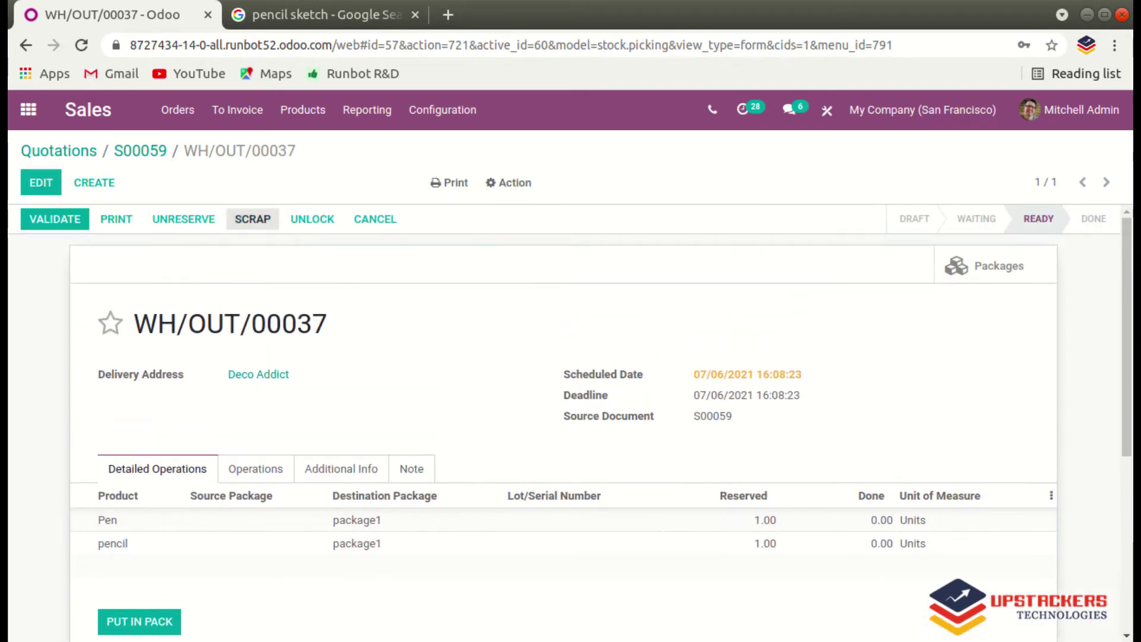
Validate the delivery as an immediate transfer of all quantities and open package1 to review its content.
{"action": "left_click", "coordinate": [55, 219]}
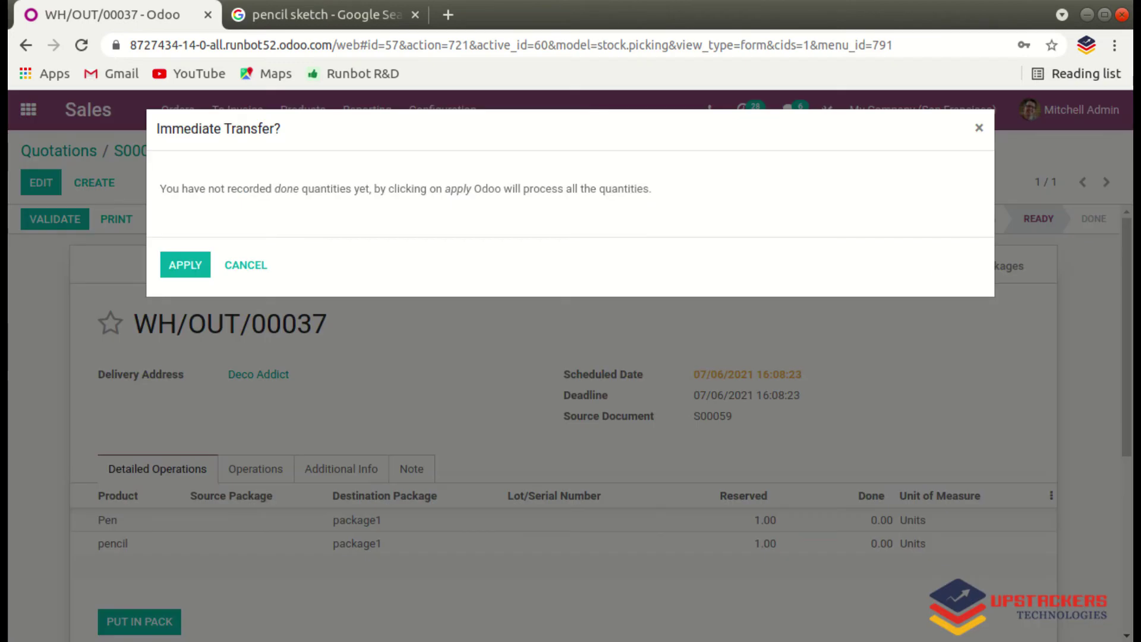
{"action": "left_click", "coordinate": [185, 265]}
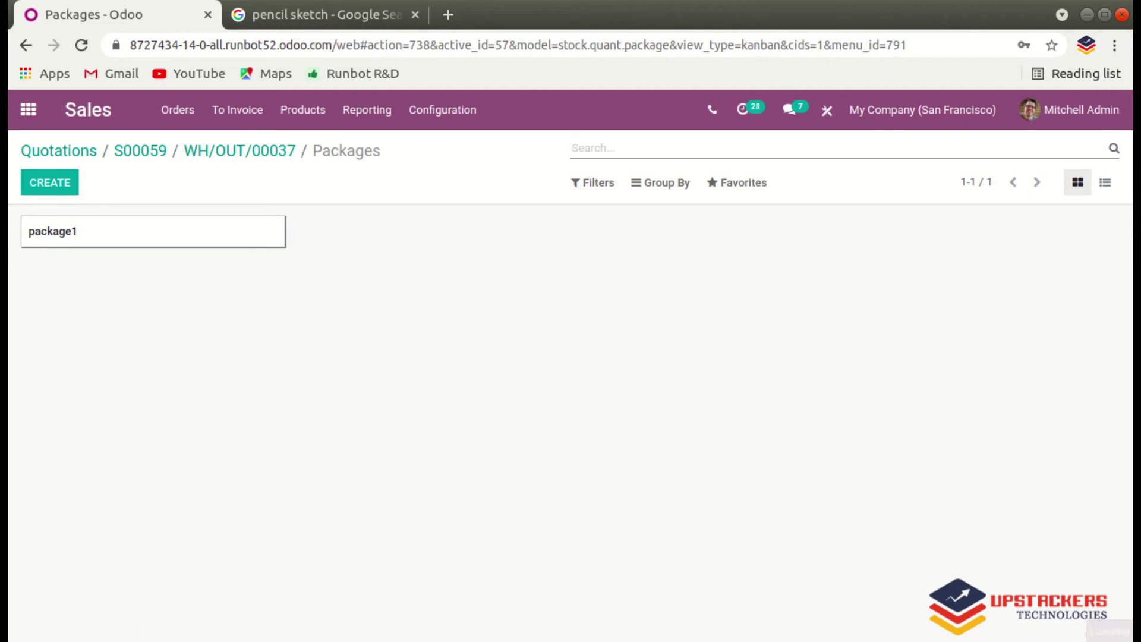
{"action": "left_click", "coordinate": [154, 231]}
{"action": "scroll", "coordinate": [570, 425], "scroll_direction": "down", "scroll_amount": 1}
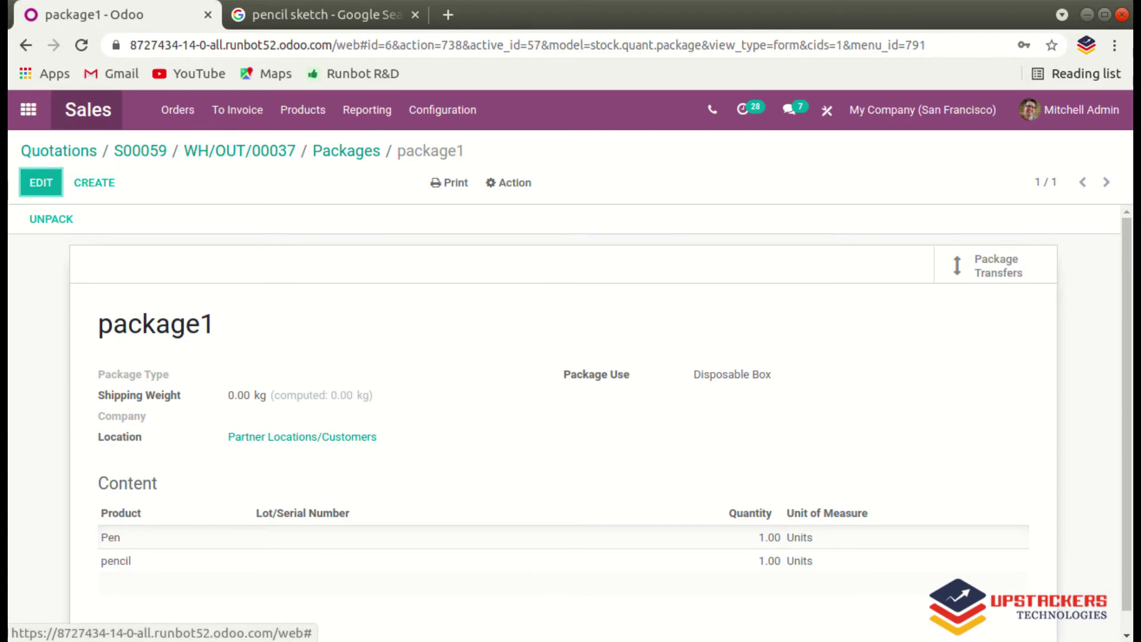
Switch to the Inventory app.
{"action": "left_click", "coordinate": [28, 110]}
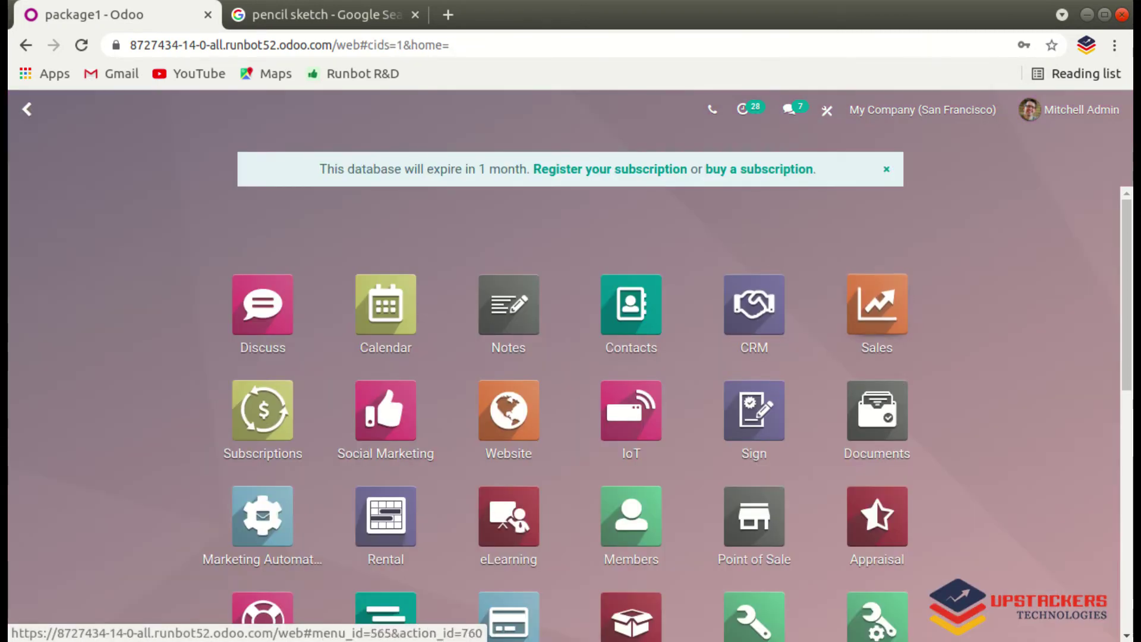
{"action": "scroll", "coordinate": [753, 400], "scroll_direction": "down", "scroll_amount": 1}
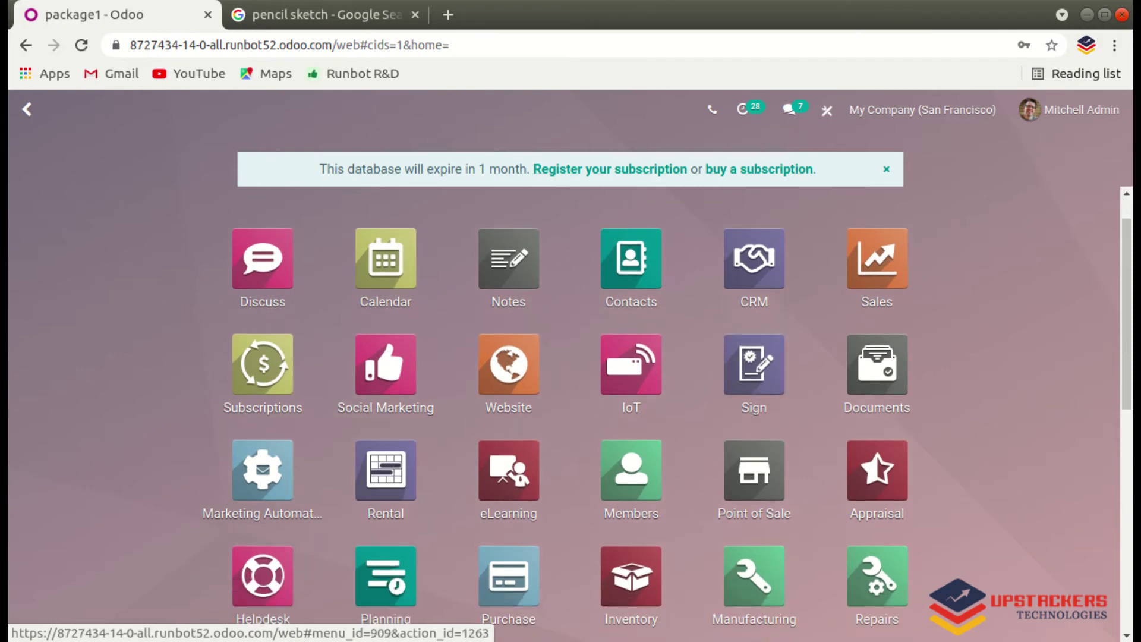
{"action": "left_click", "coordinate": [631, 575]}
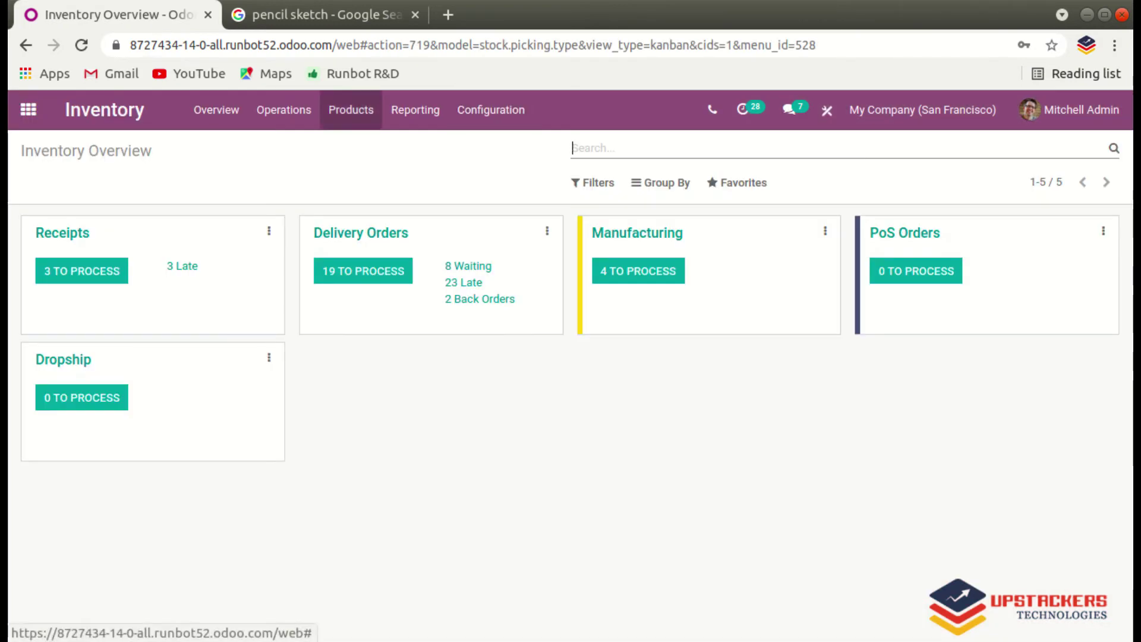
Open package1 from the inventory packages to review its details and content.
{"action": "left_click", "coordinate": [350, 110]}
{"action": "left_click", "coordinate": [362, 212]}
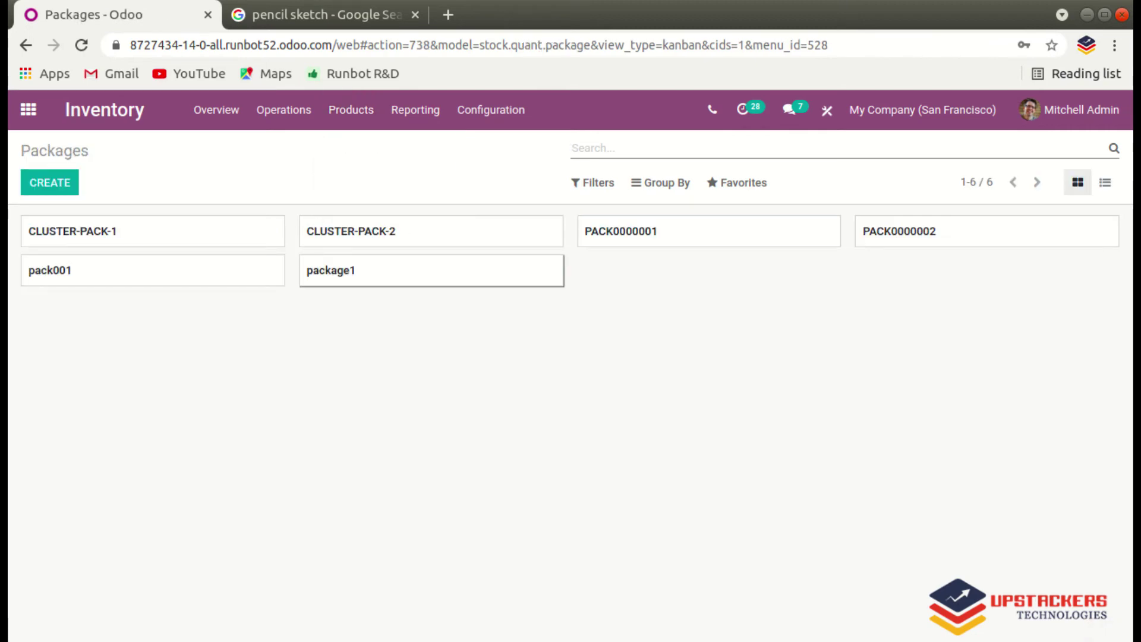
{"action": "left_click", "coordinate": [356, 271]}
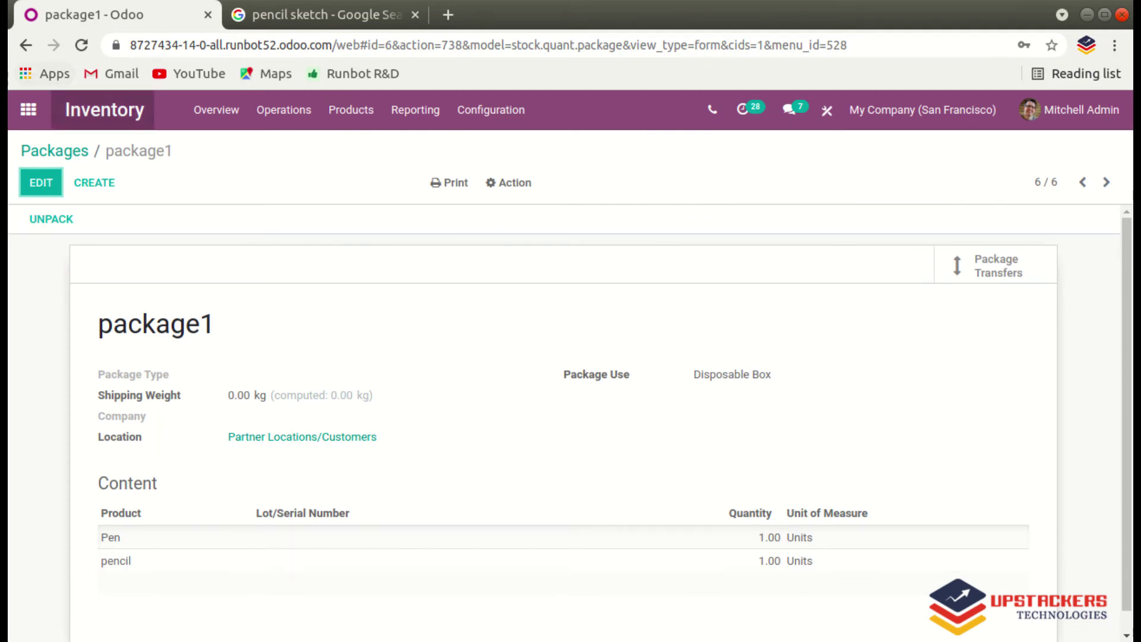
{"action": "left_click", "coordinate": [351, 109]}
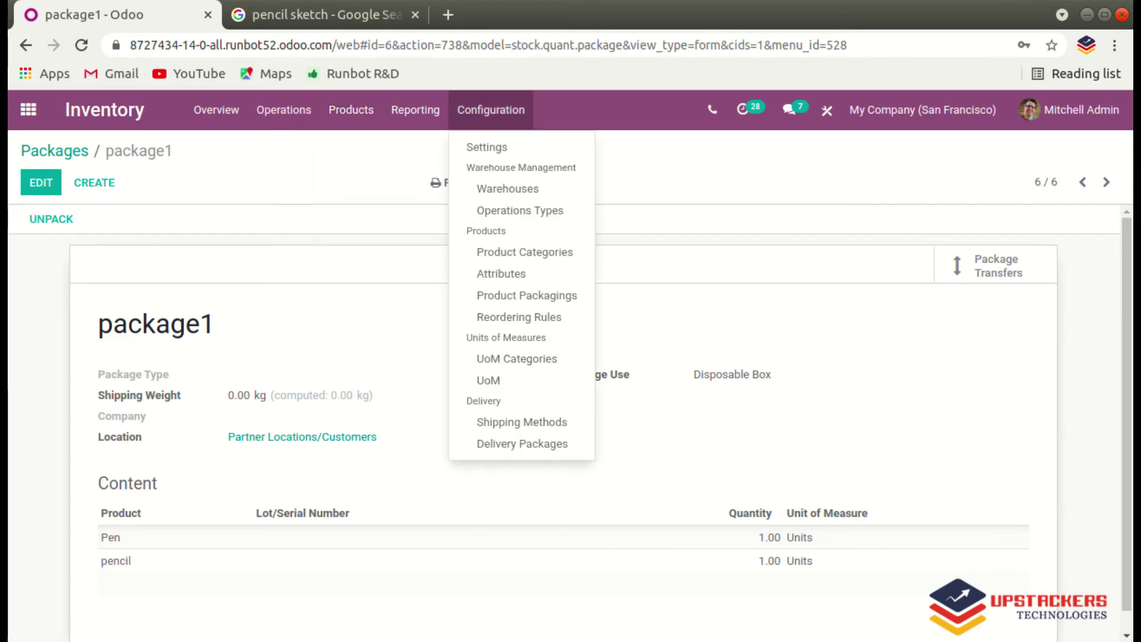
Start a new delivery package in the Inventory configuration and name its package type "delivery pack 2".
{"action": "left_click", "coordinate": [491, 110]}
{"action": "left_click", "coordinate": [491, 109]}
{"action": "left_click", "coordinate": [521, 443]}
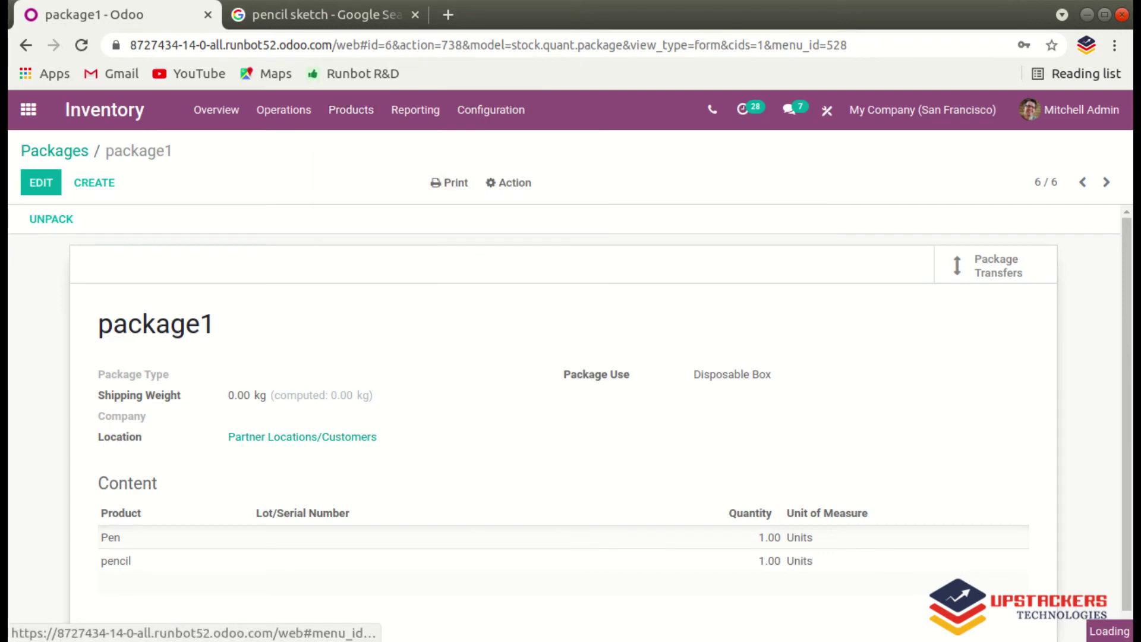
{"action": "left_click", "coordinate": [49, 182]}
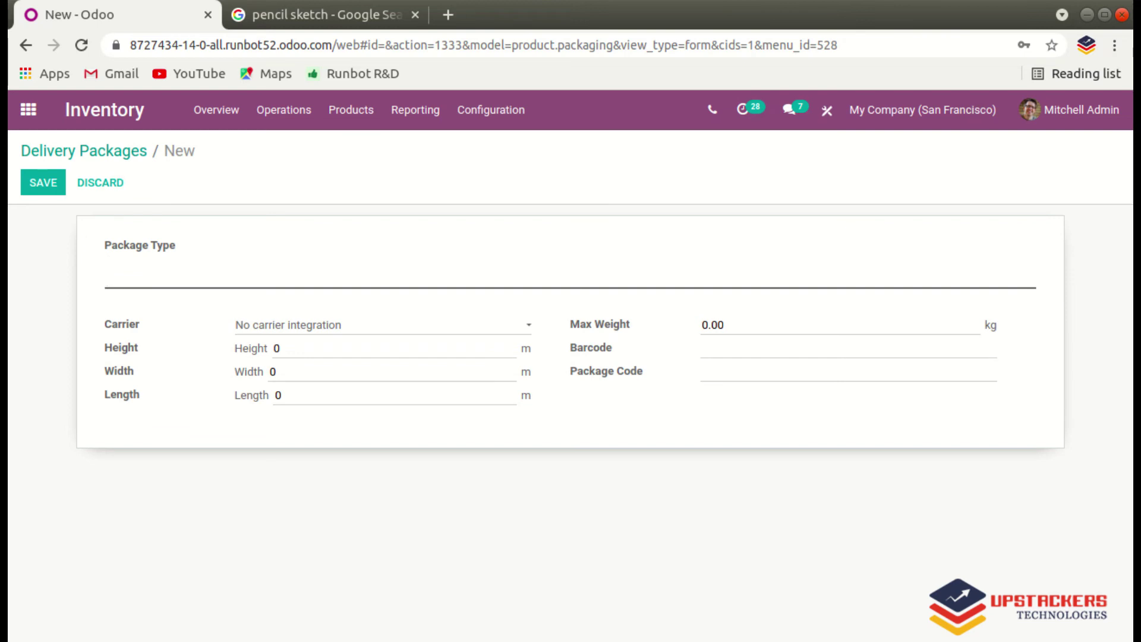
{"action": "type", "text": "deliv"}
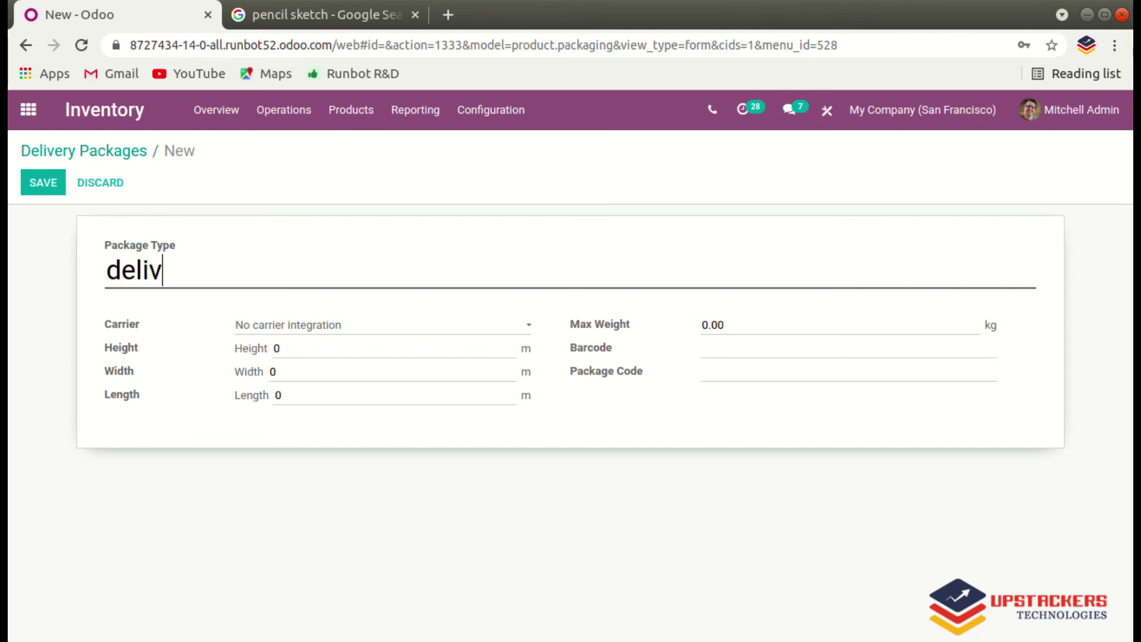
{"action": "type", "text": "ery p"}
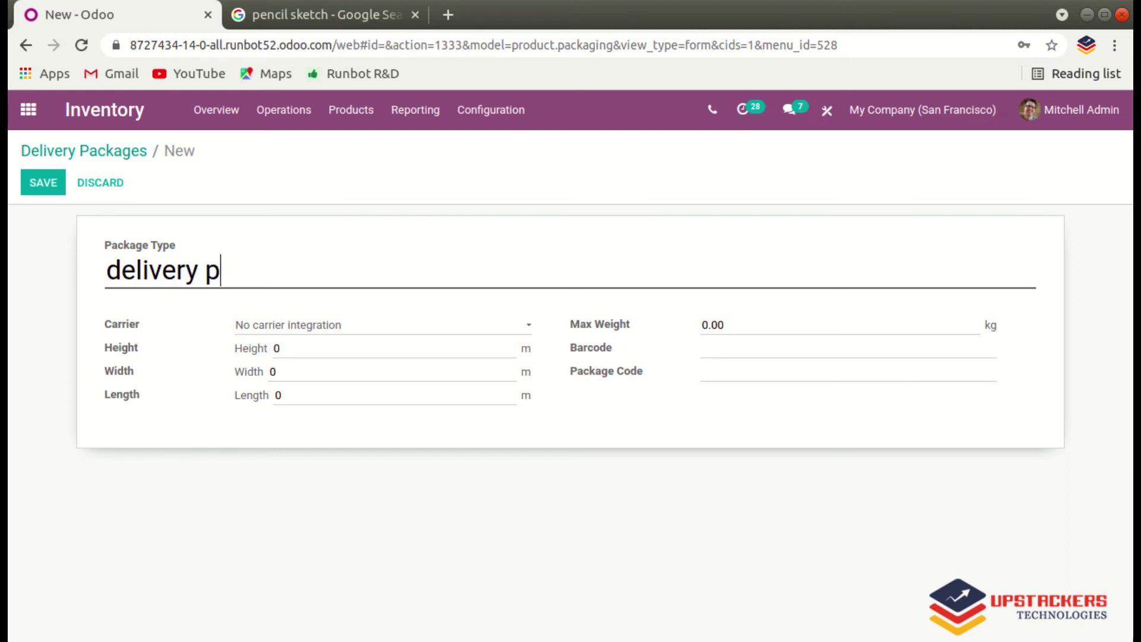
{"action": "type", "text": "ack 2"}
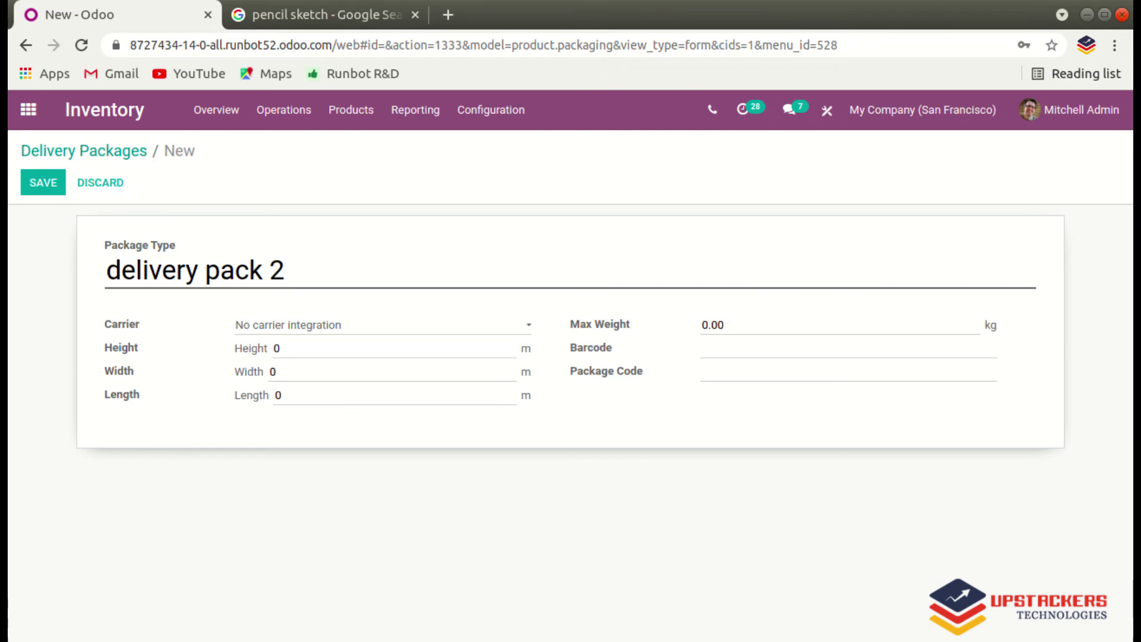
Set the delivery package's carrier to DHL, package code to 001, height to 120 and max weight to 100 kg, and save it.
{"action": "left_click", "coordinate": [381, 325]}
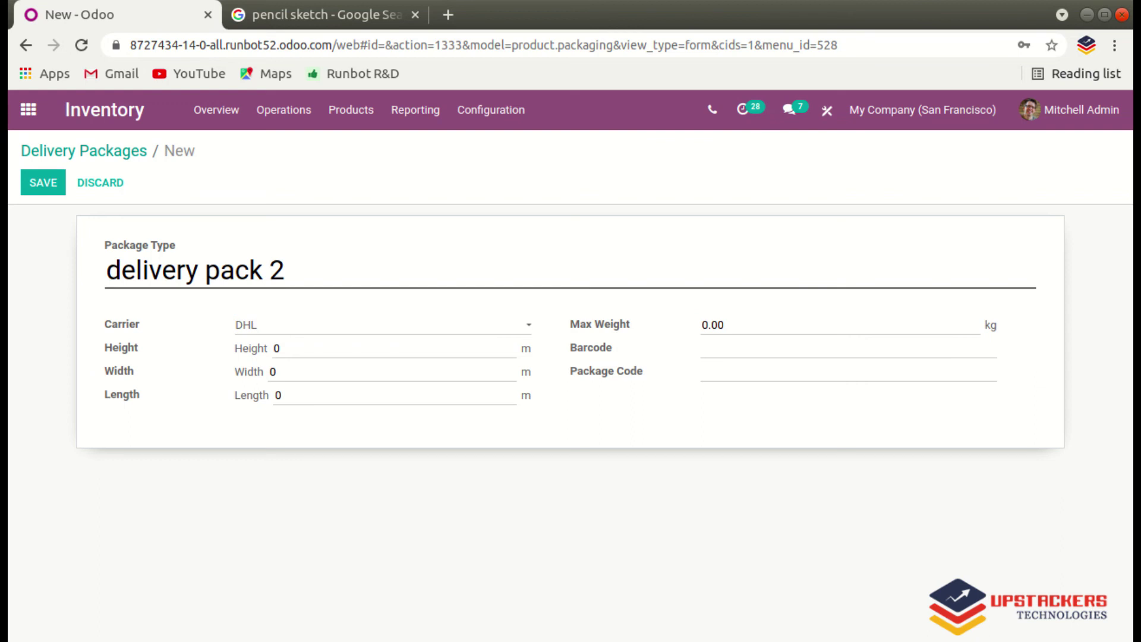
{"action": "type", "text": "001"}
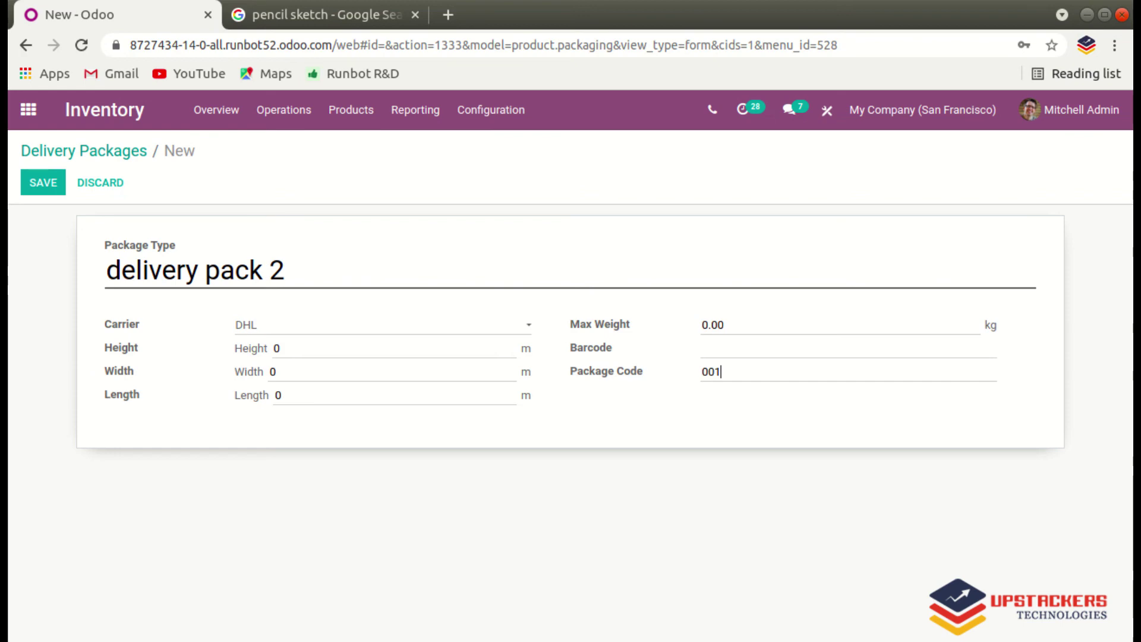
{"action": "key", "text": "ctrl+a"}
{"action": "type", "text": "120"}
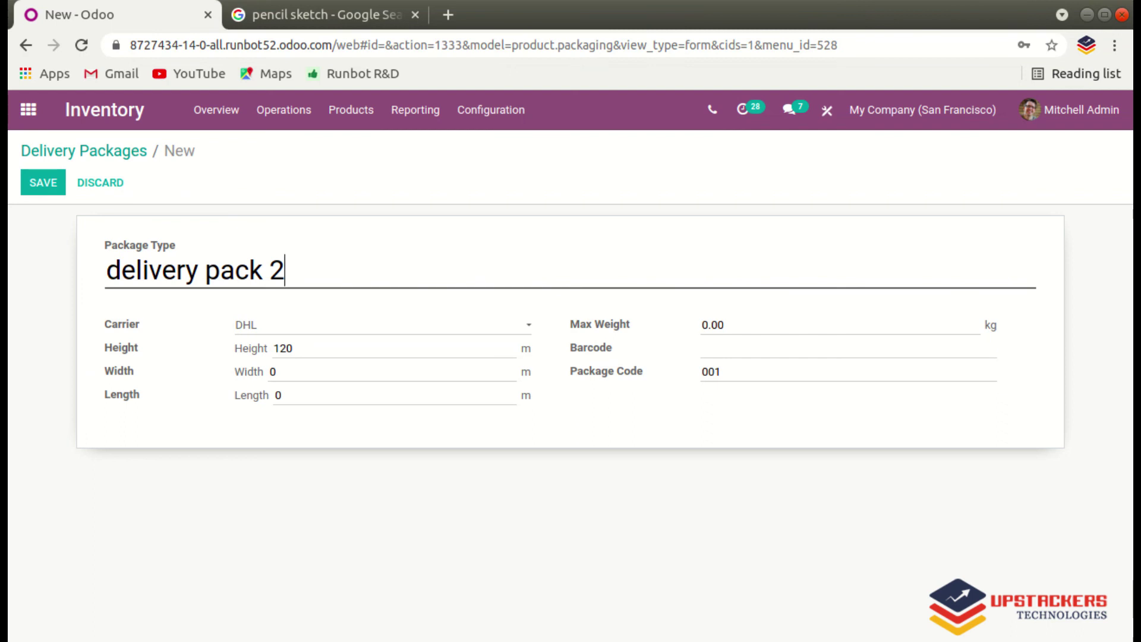
{"action": "left_click", "coordinate": [712, 324]}
{"action": "type", "text": "100"}
{"action": "left_click", "coordinate": [42, 182]}
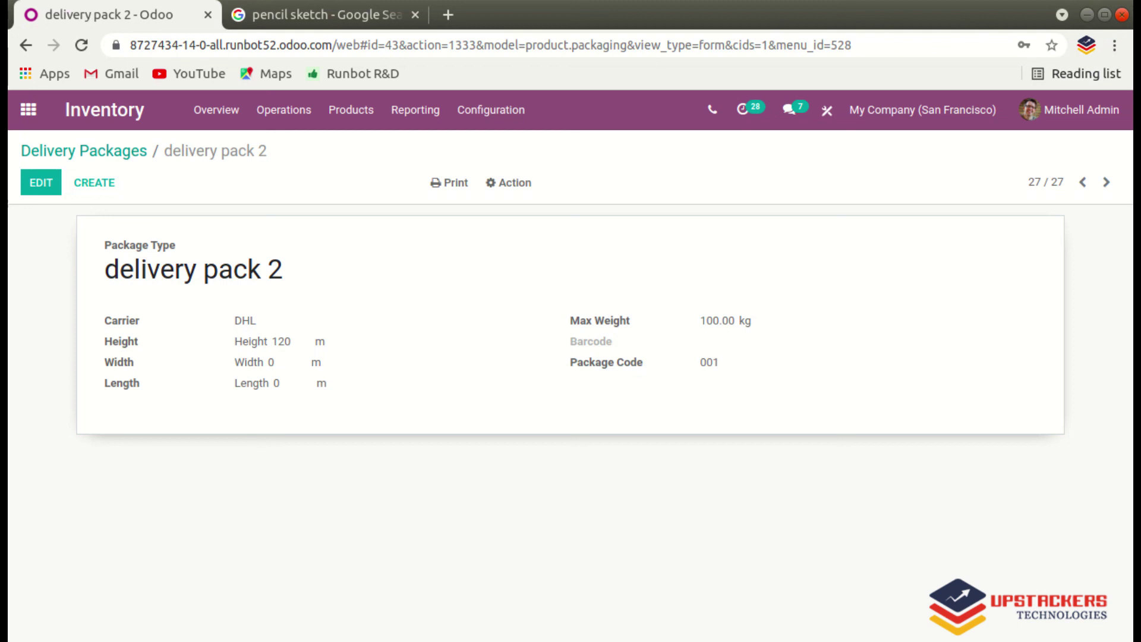
Edit package1 in the inventory packages, set its package type to "delivery pack 2" and save it.
{"action": "left_click", "coordinate": [350, 109]}
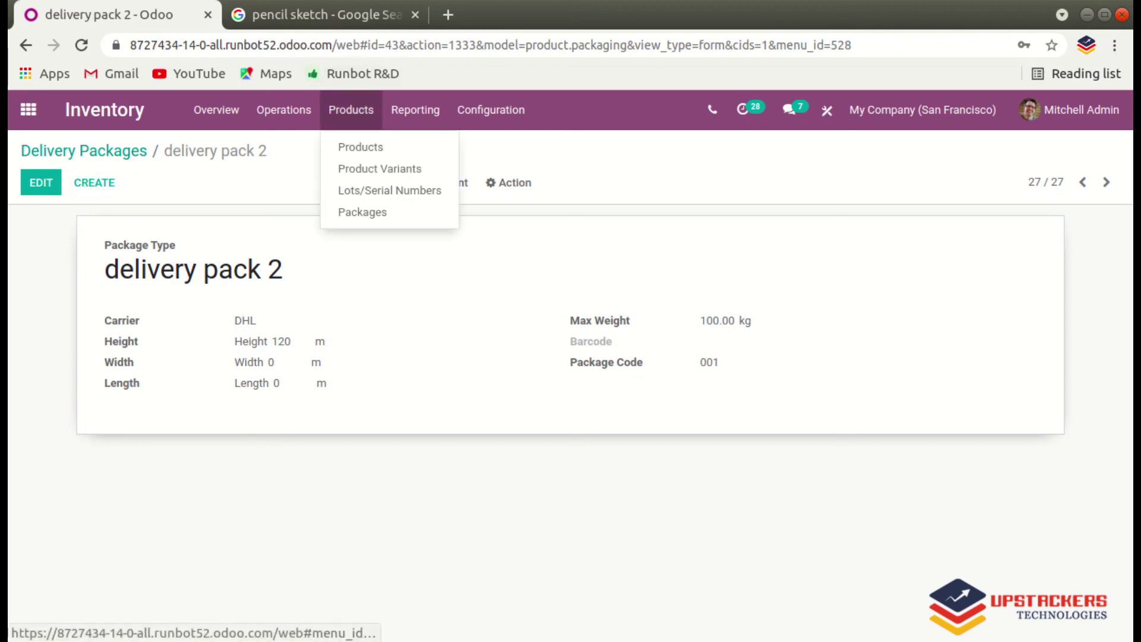
{"action": "left_click", "coordinate": [362, 211]}
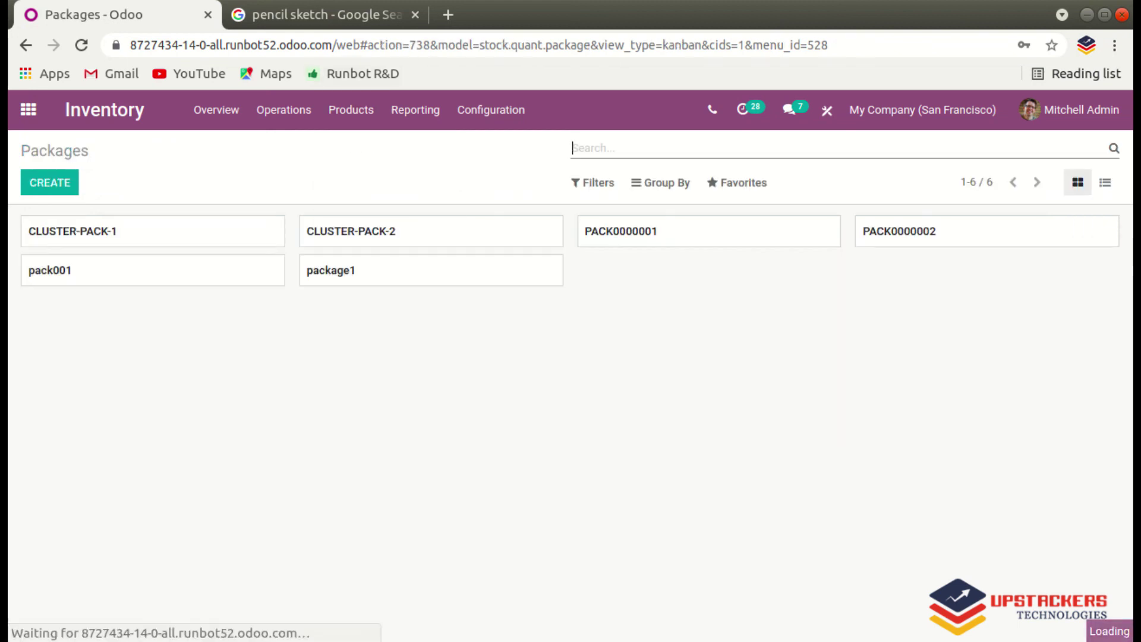
{"action": "left_click", "coordinate": [331, 270]}
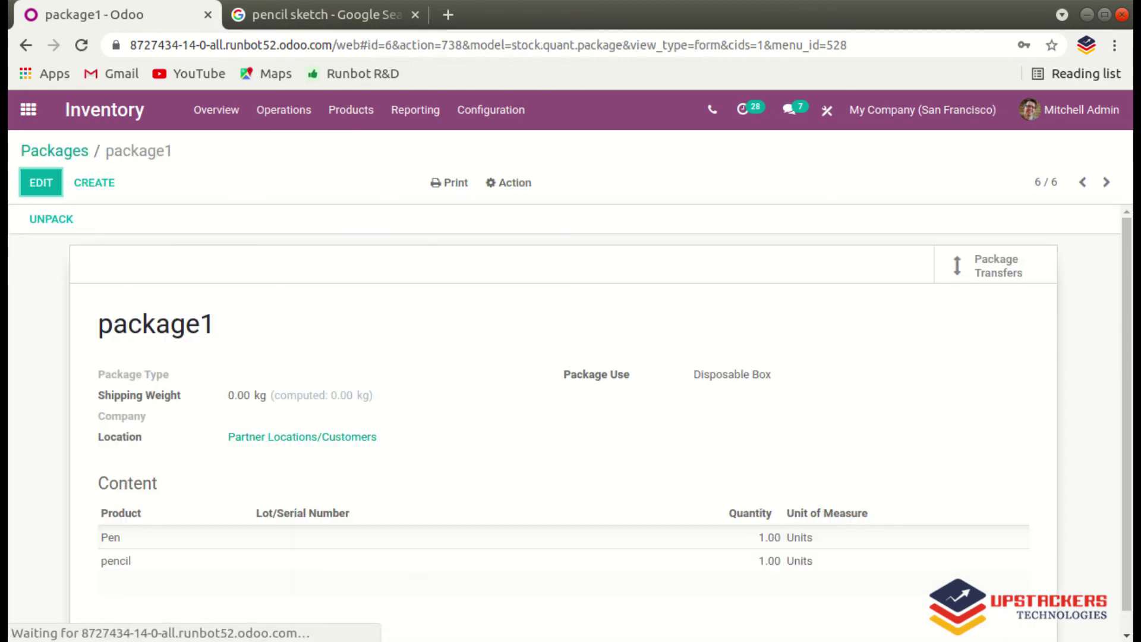
{"action": "key", "text": "alt+a"}
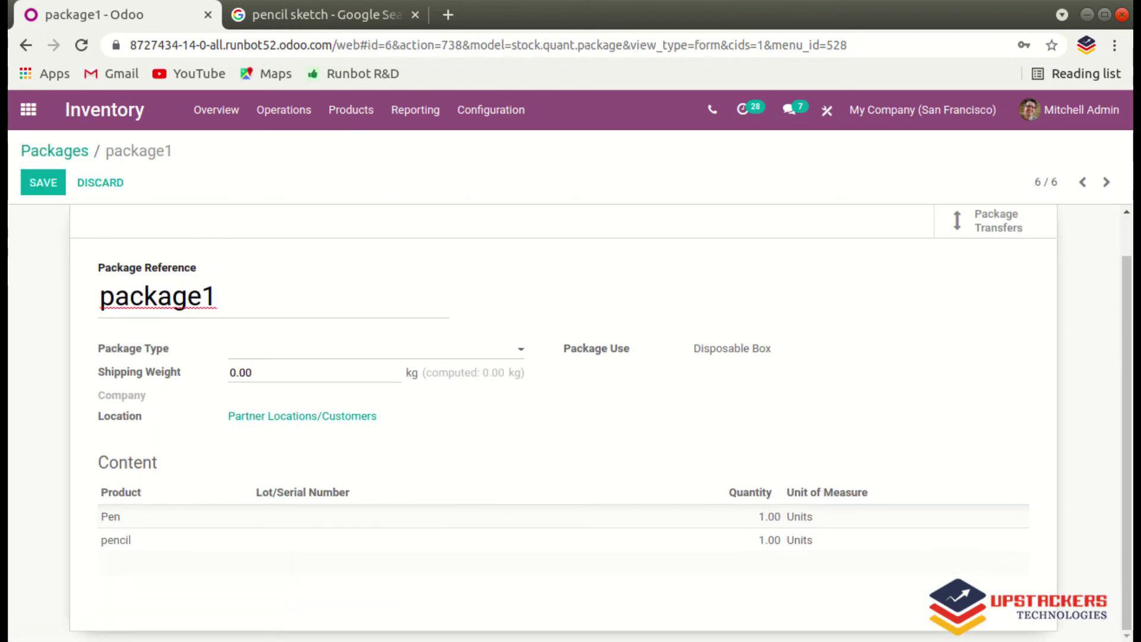
{"action": "left_click", "coordinate": [230, 348]}
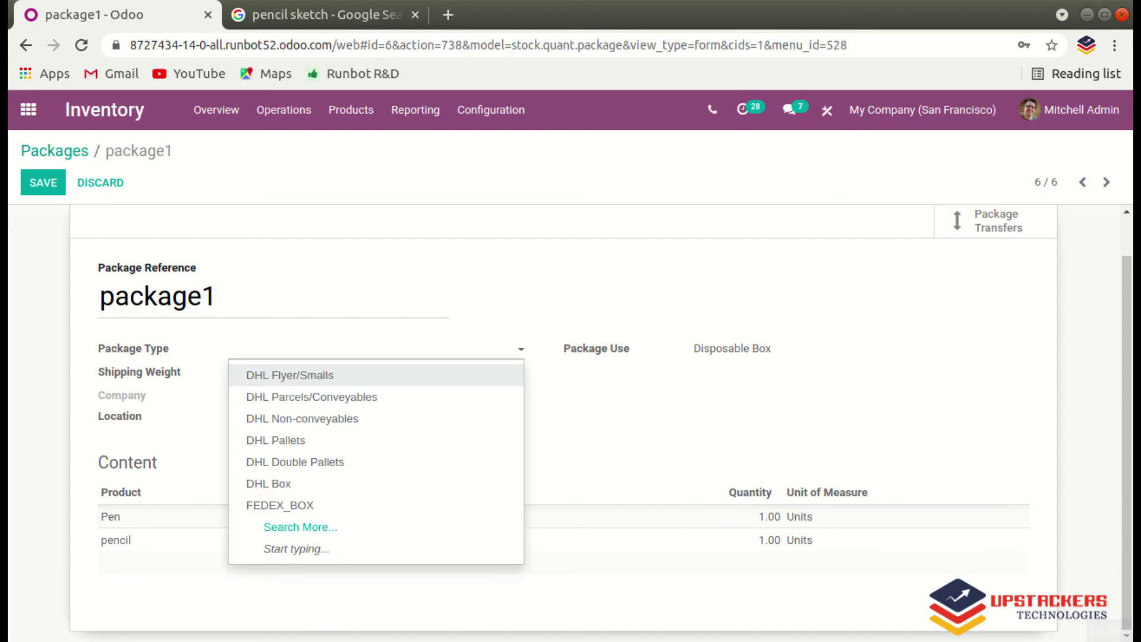
{"action": "key", "text": "Return"}
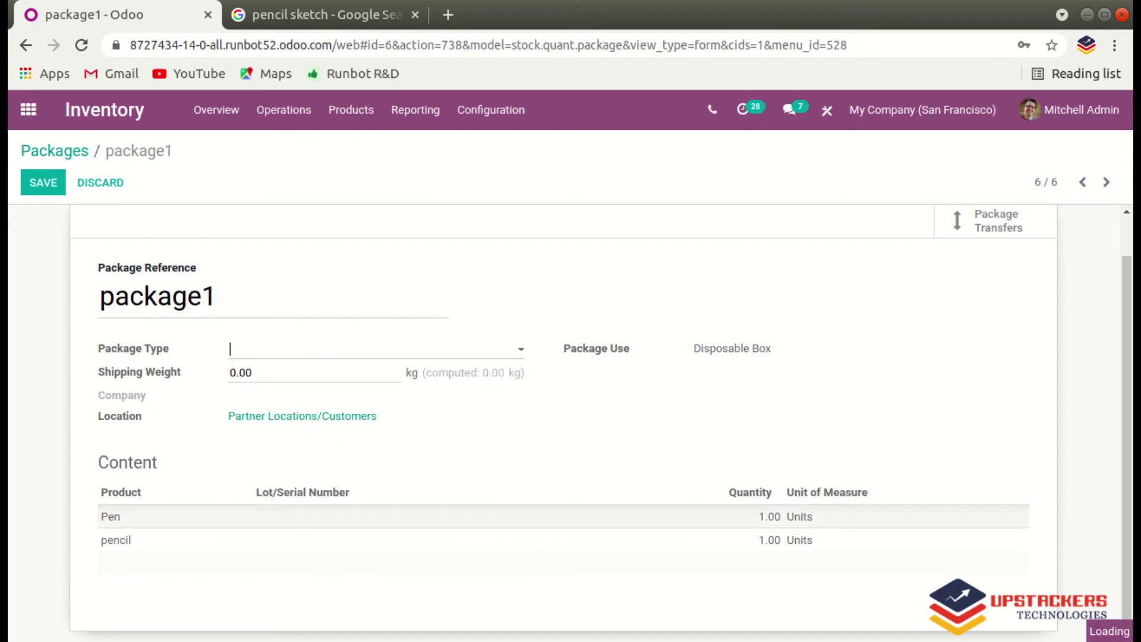
{"action": "scroll", "coordinate": [571, 357], "scroll_direction": "down", "scroll_amount": 5}
{"action": "scroll", "coordinate": [570, 356], "scroll_direction": "down", "scroll_amount": 3}
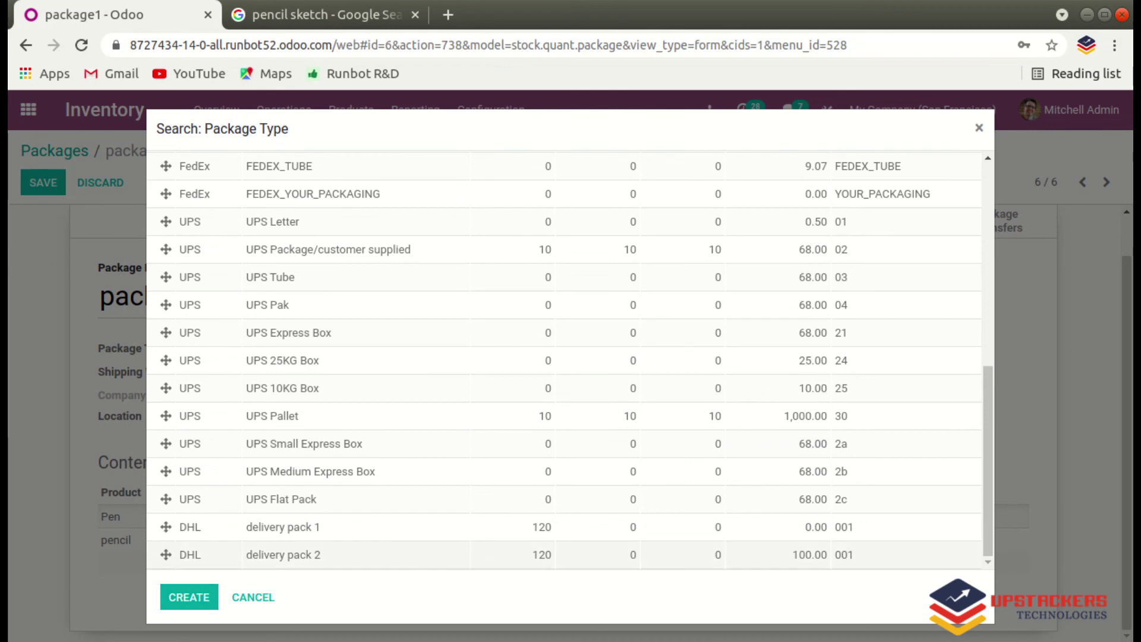
{"action": "left_click", "coordinate": [283, 554]}
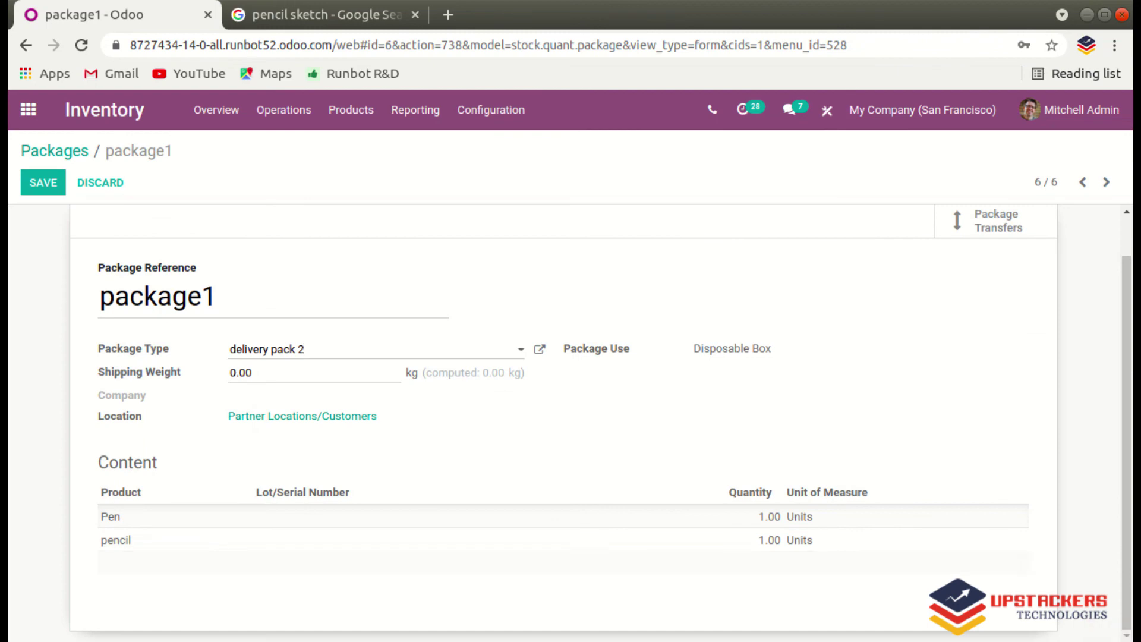
{"action": "left_click", "coordinate": [43, 183]}
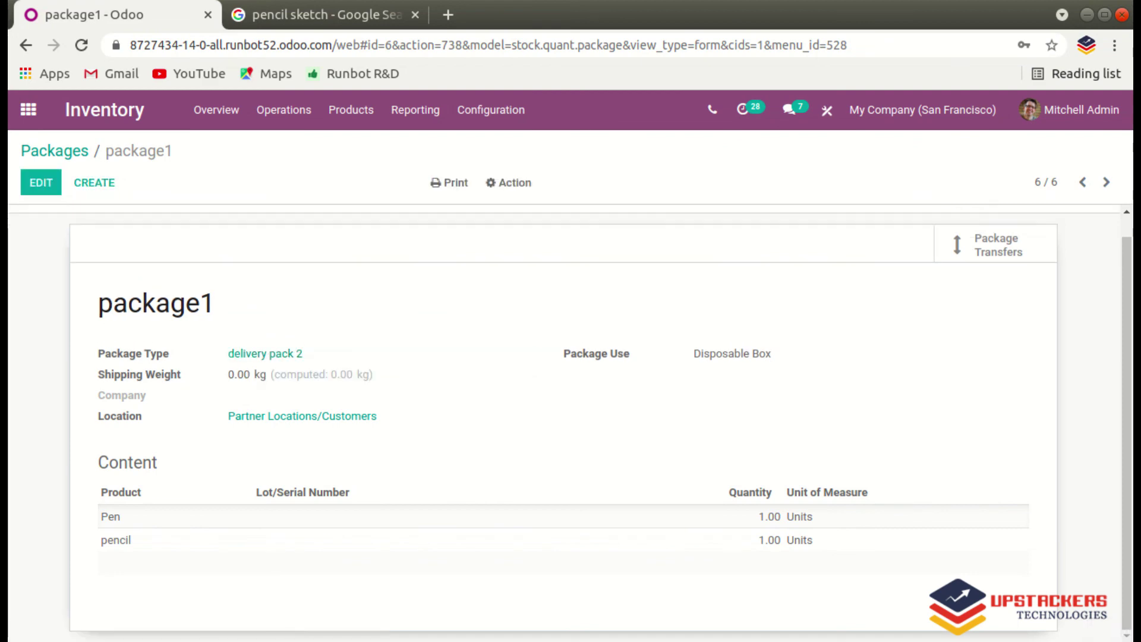
{"action": "left_click", "coordinate": [491, 110]}
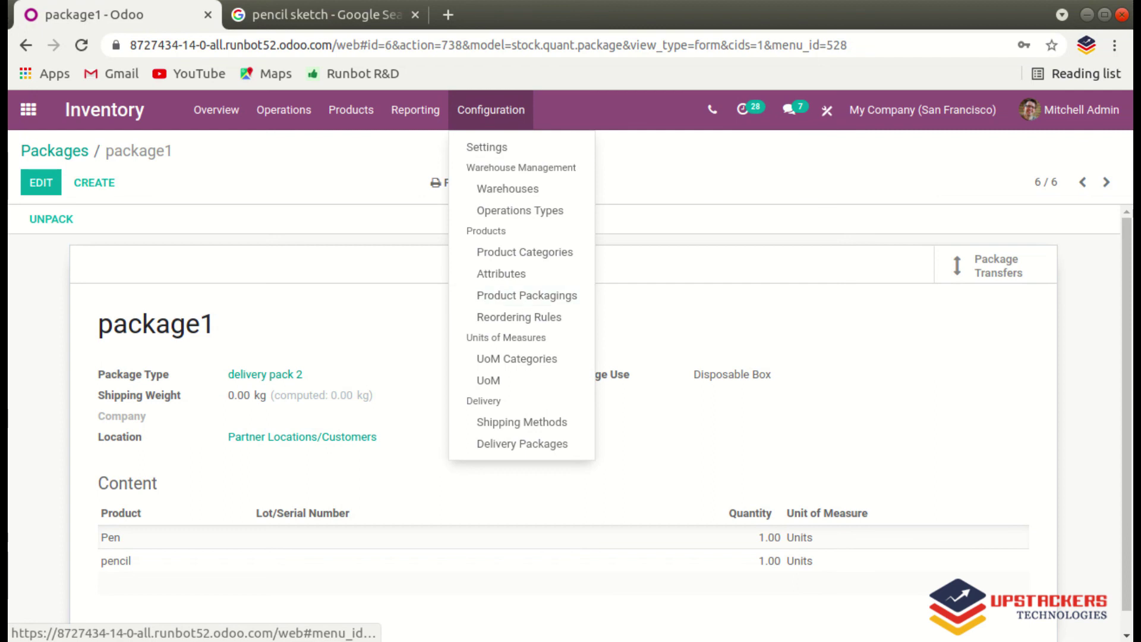
{"action": "mouse_move", "coordinate": [351, 110]}
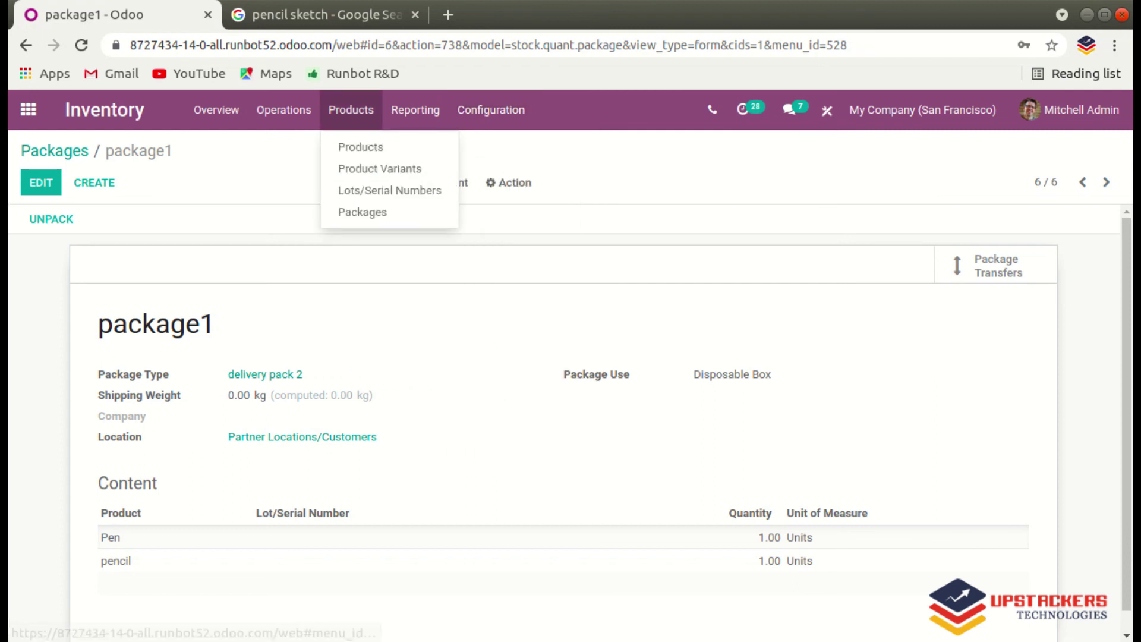
{"action": "left_click", "coordinate": [362, 213]}
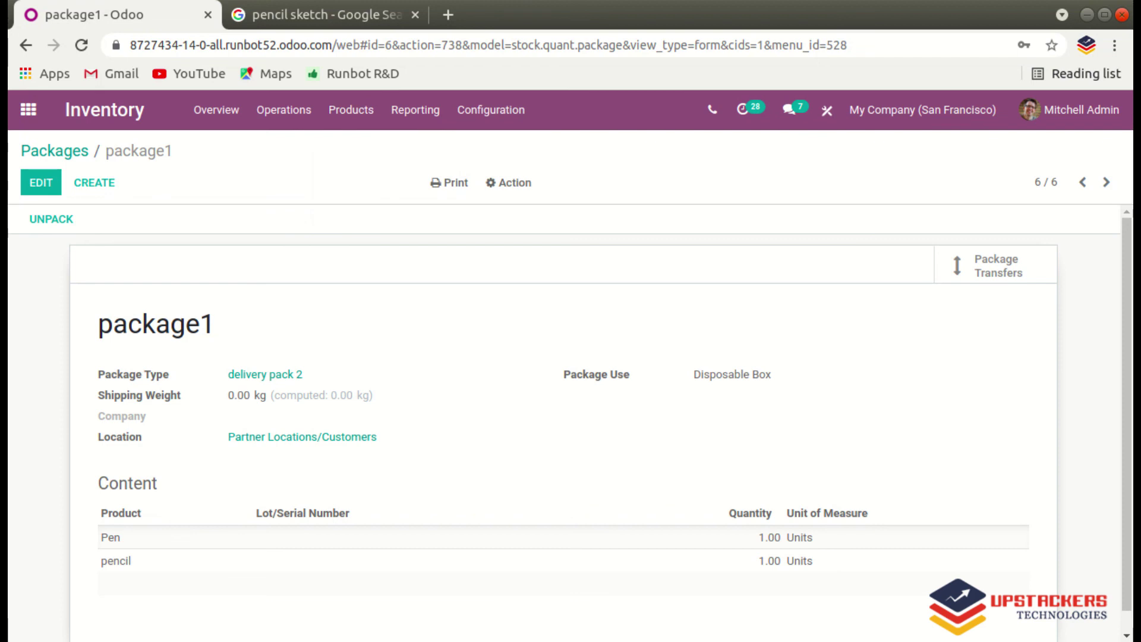
{"action": "left_click", "coordinate": [491, 109]}
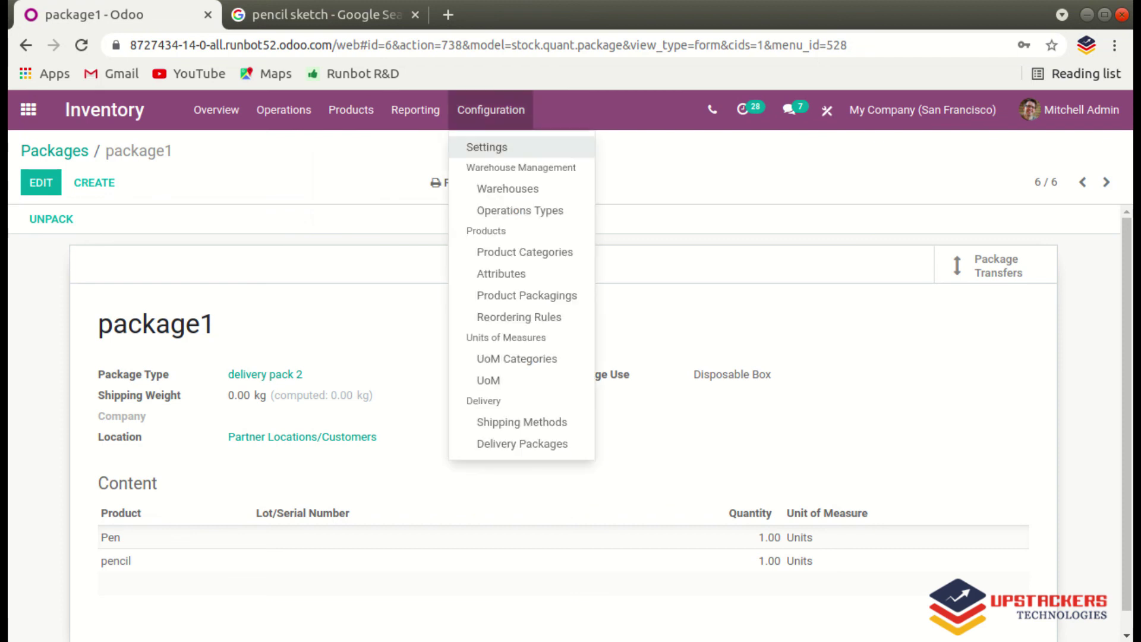